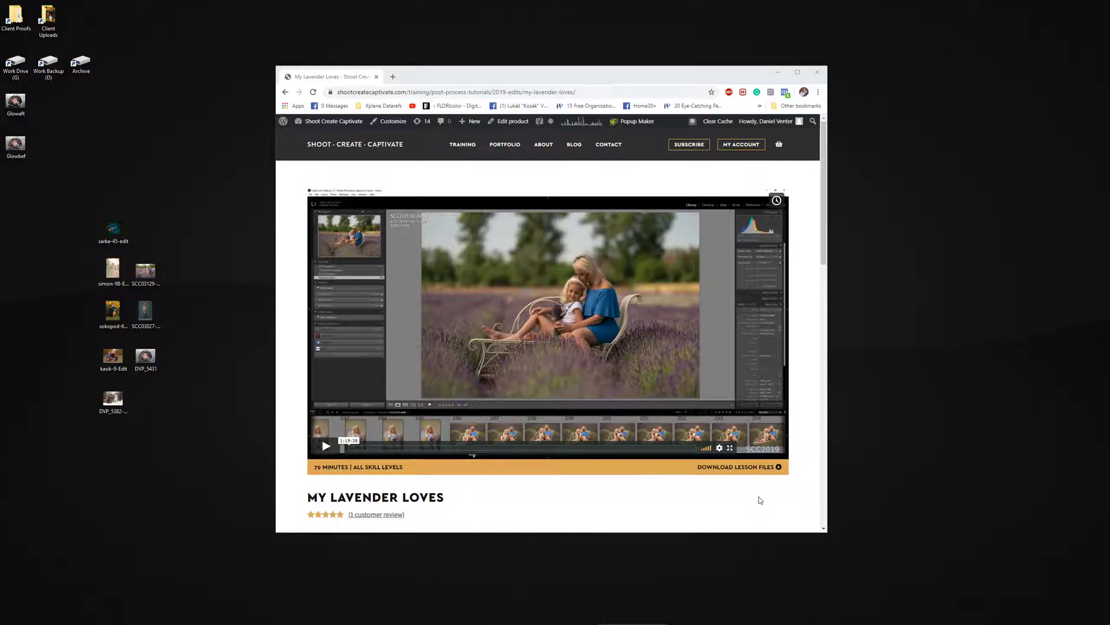
Step: Minimize Chrome to show the desktop with the Dans Dream Glow archive
click(777, 72)
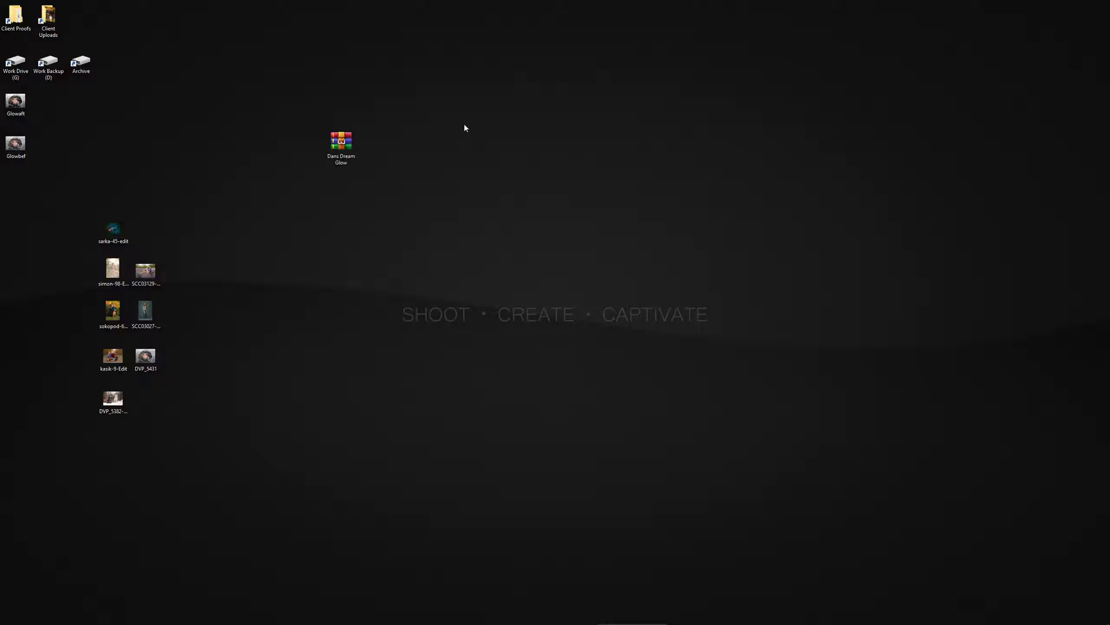
Step: Load Dans Dream Glow.atn from the archive into Photoshop, then close WinRAR
double_click(341, 147)
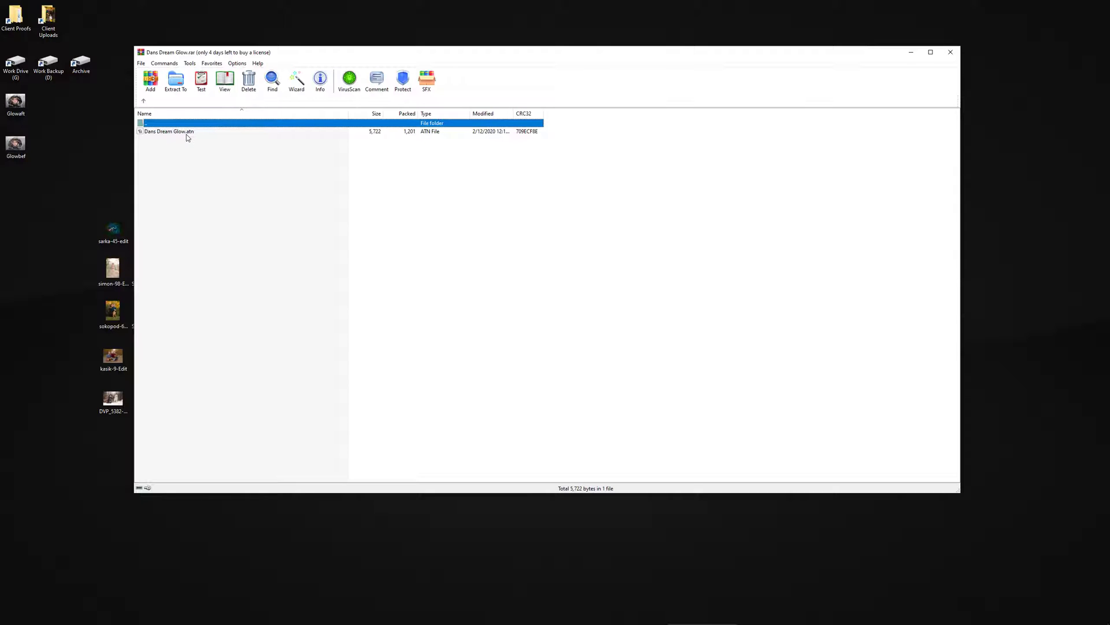
mouse_move(275, 616)
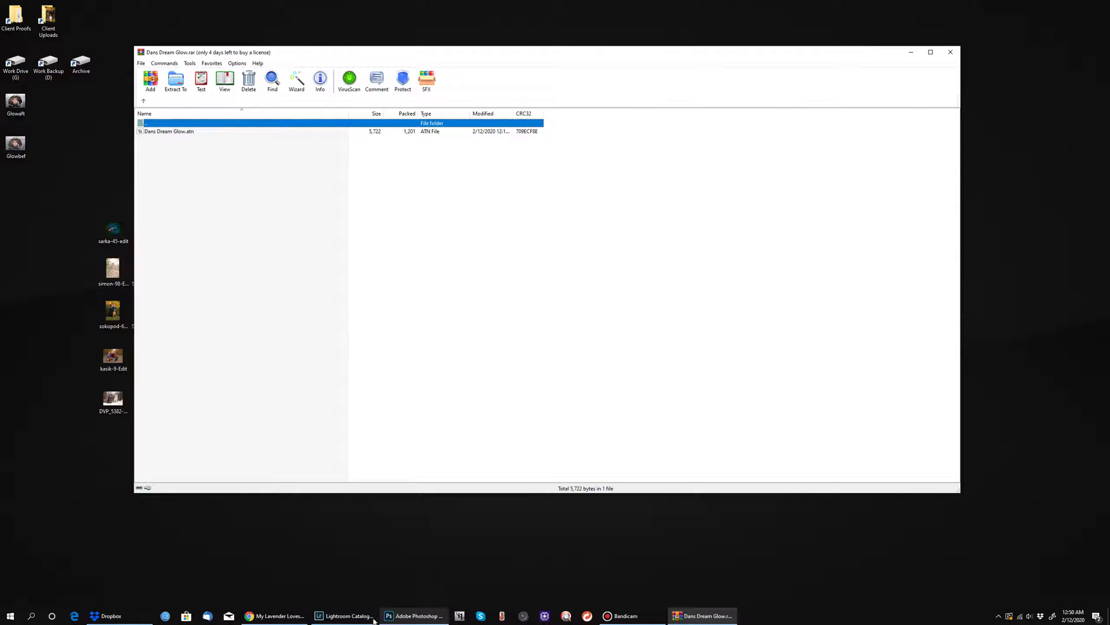
mouse_move(416, 617)
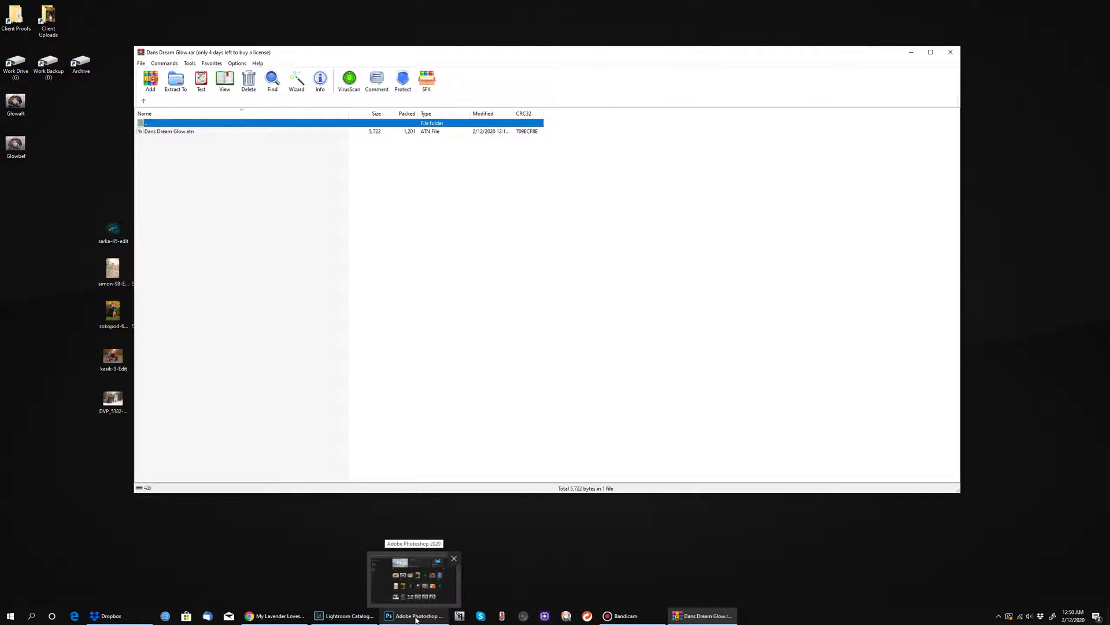
double_click(182, 131)
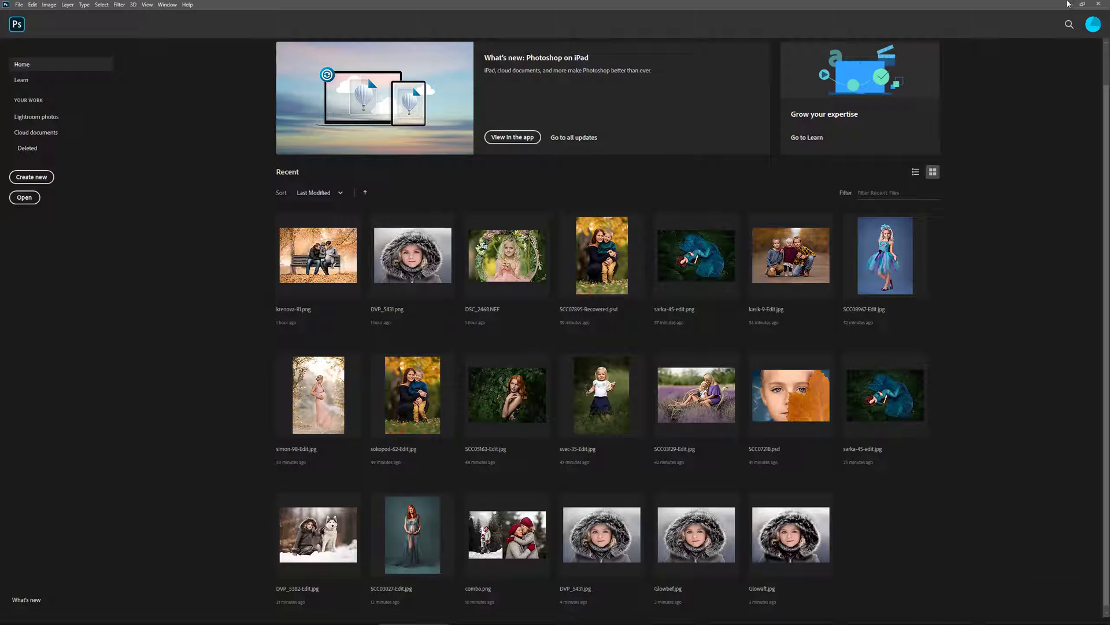
click(1069, 4)
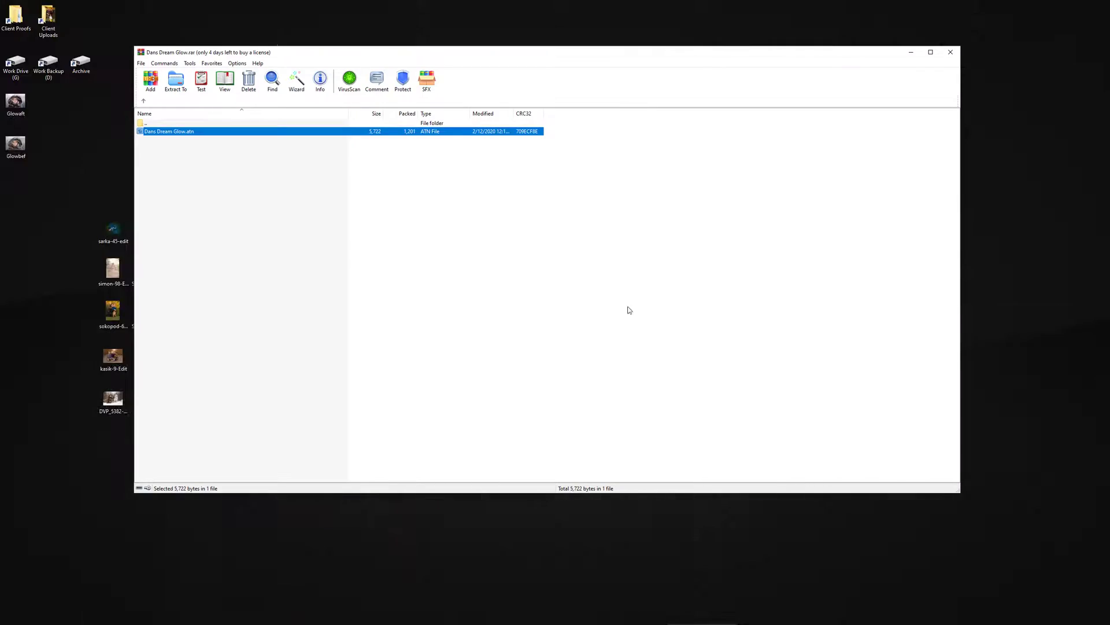
click(949, 54)
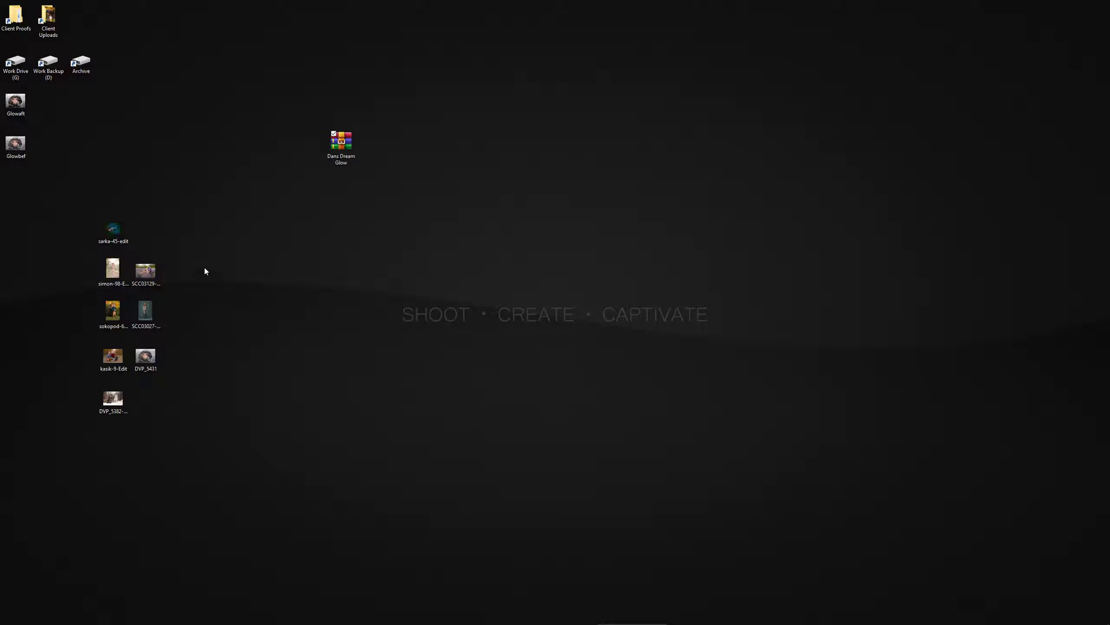
Step: Open sokopod-62-Edit with Adobe Photoshop 2020 from the desktop
right_click(116, 319)
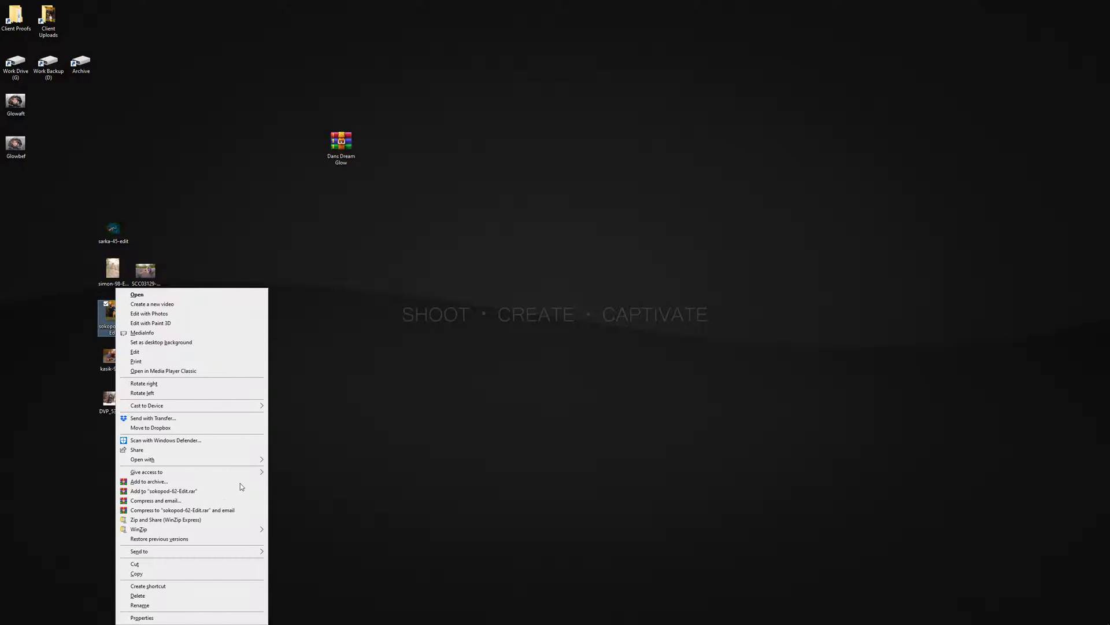
mouse_move(218, 457)
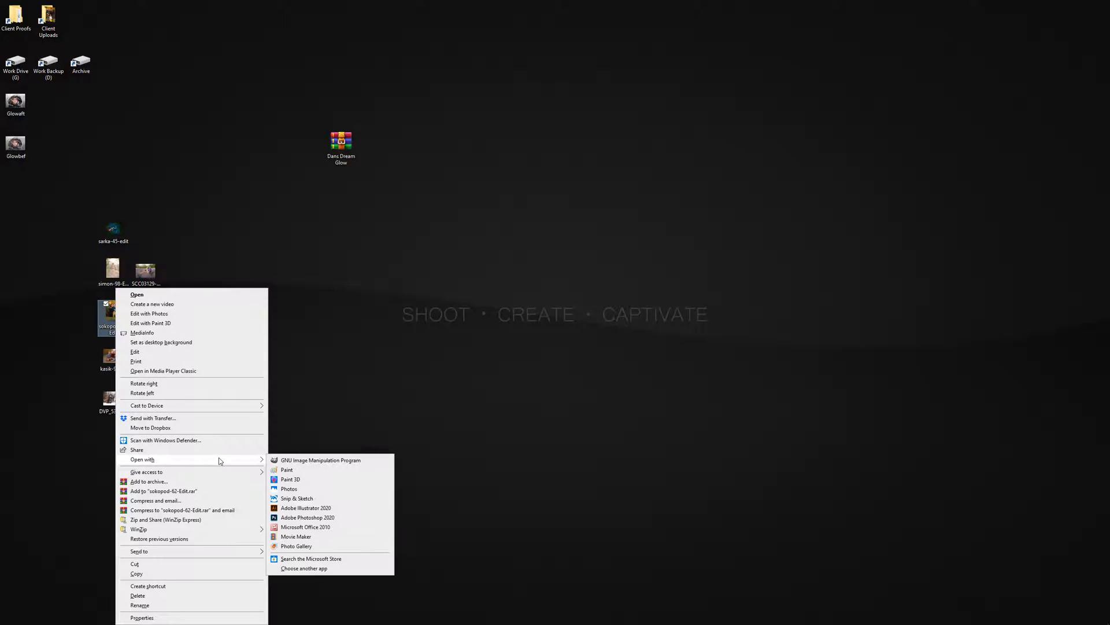
click(311, 517)
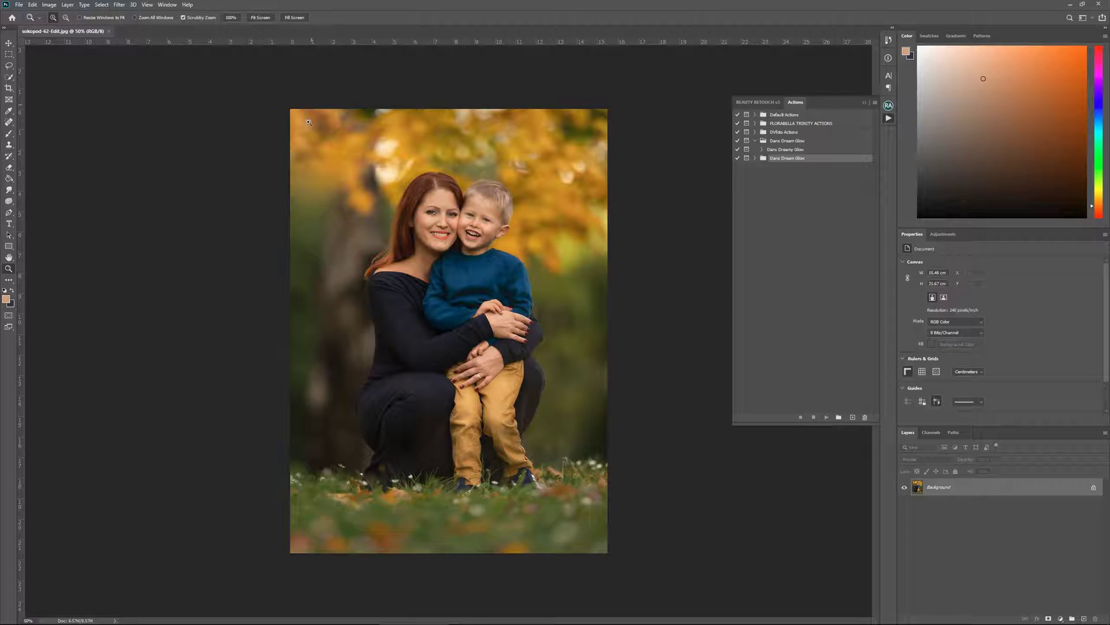
Step: Delete the lower duplicate Dans Dream Glow set from the Actions panel
drag(456, 237, 478, 212)
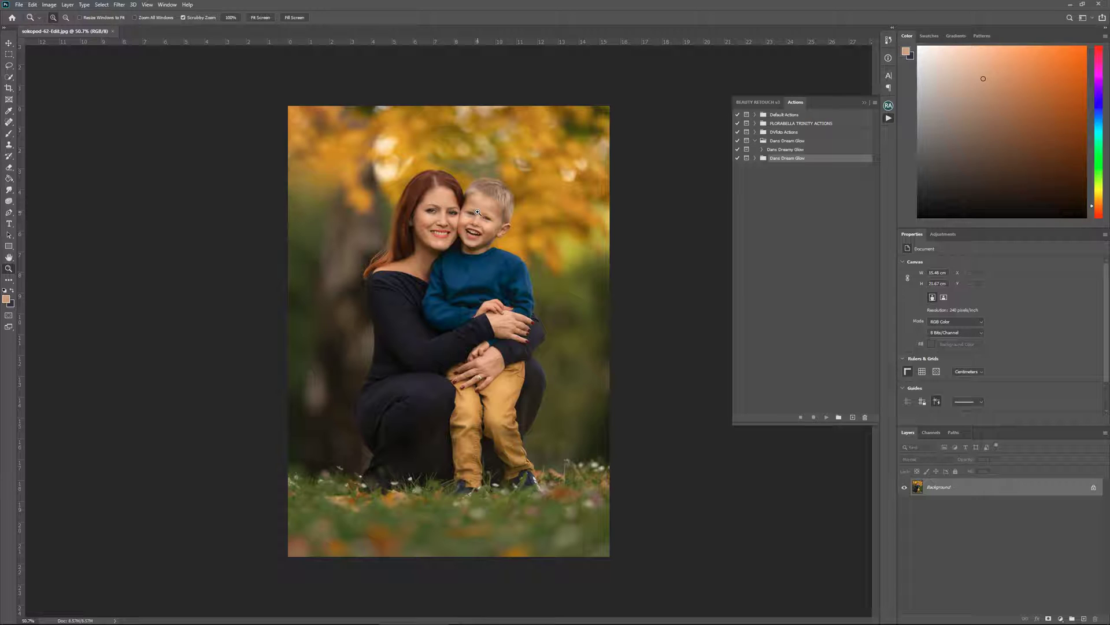
click(789, 142)
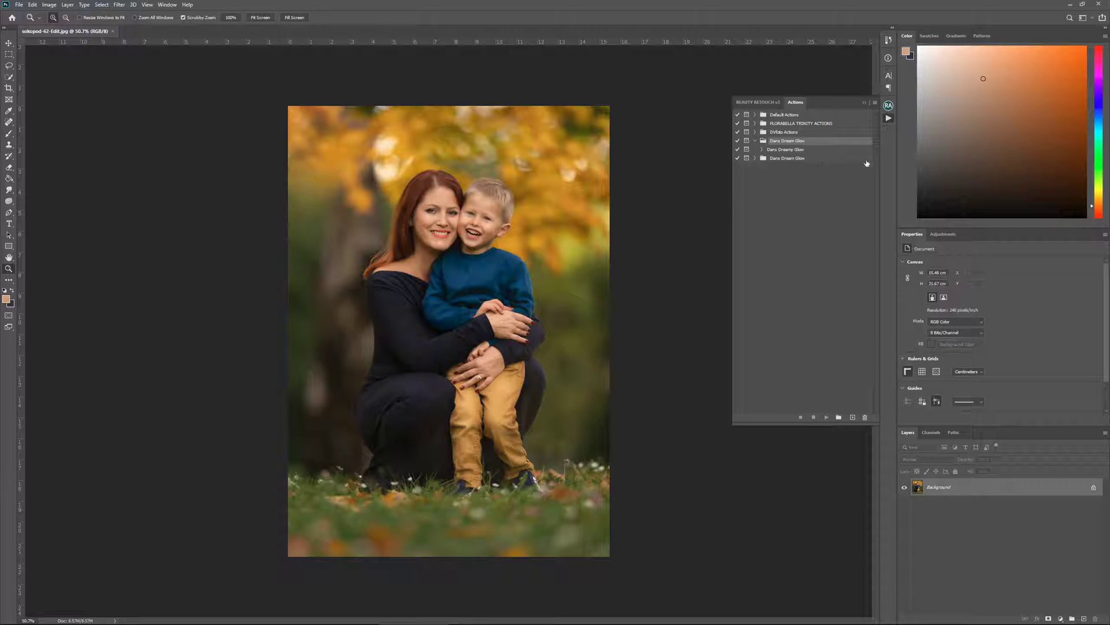
click(796, 159)
click(866, 418)
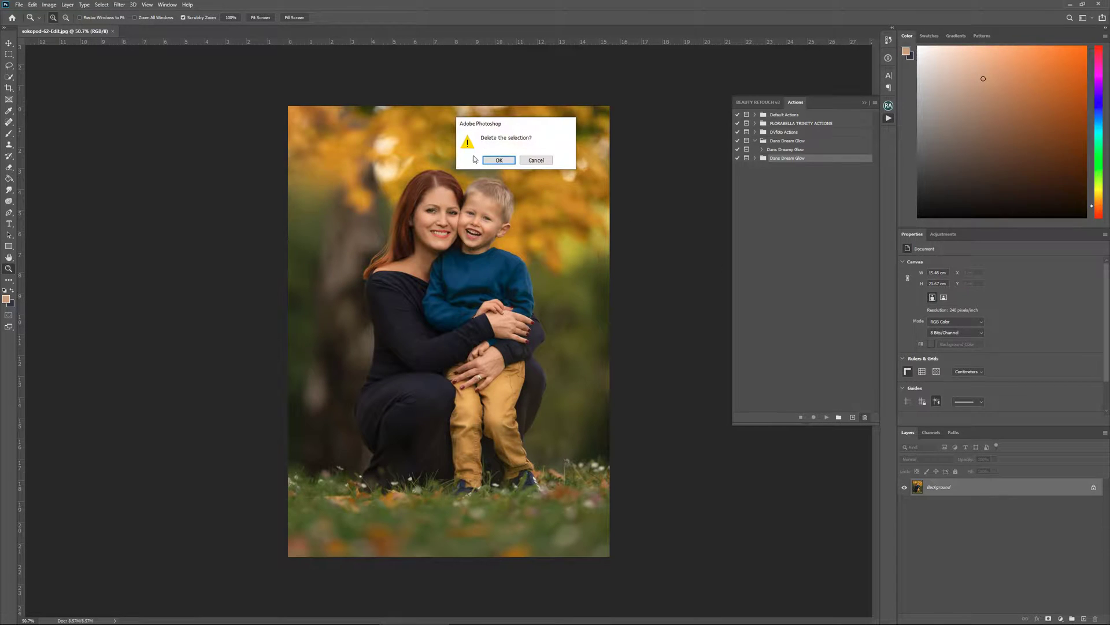
click(494, 160)
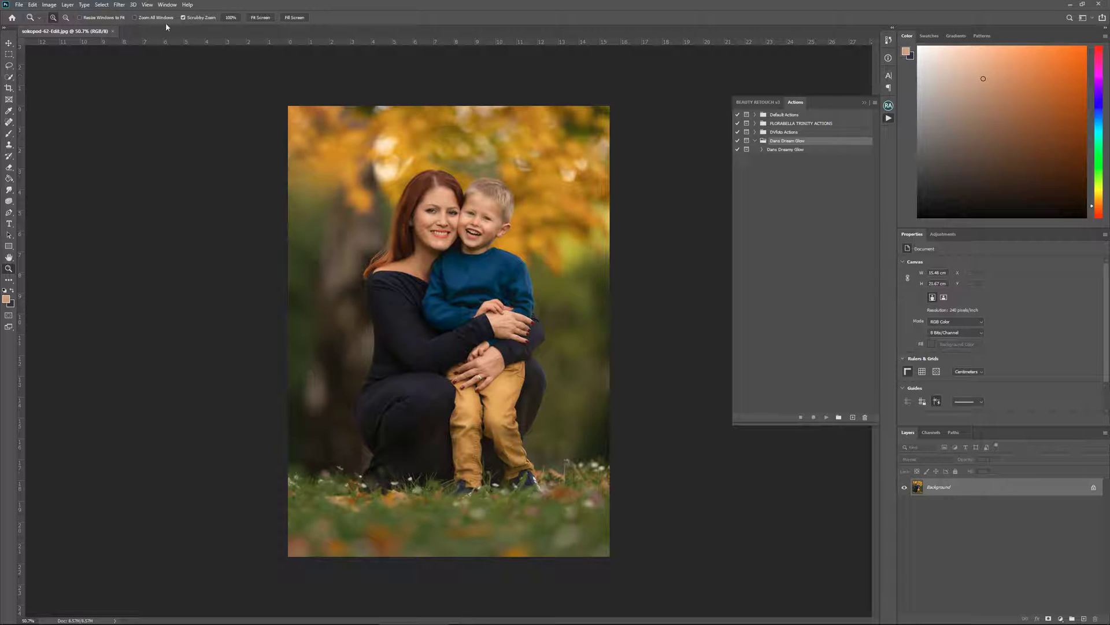
Step: Play the Dans Dreamy Glow action on the autumn portrait
click(168, 5)
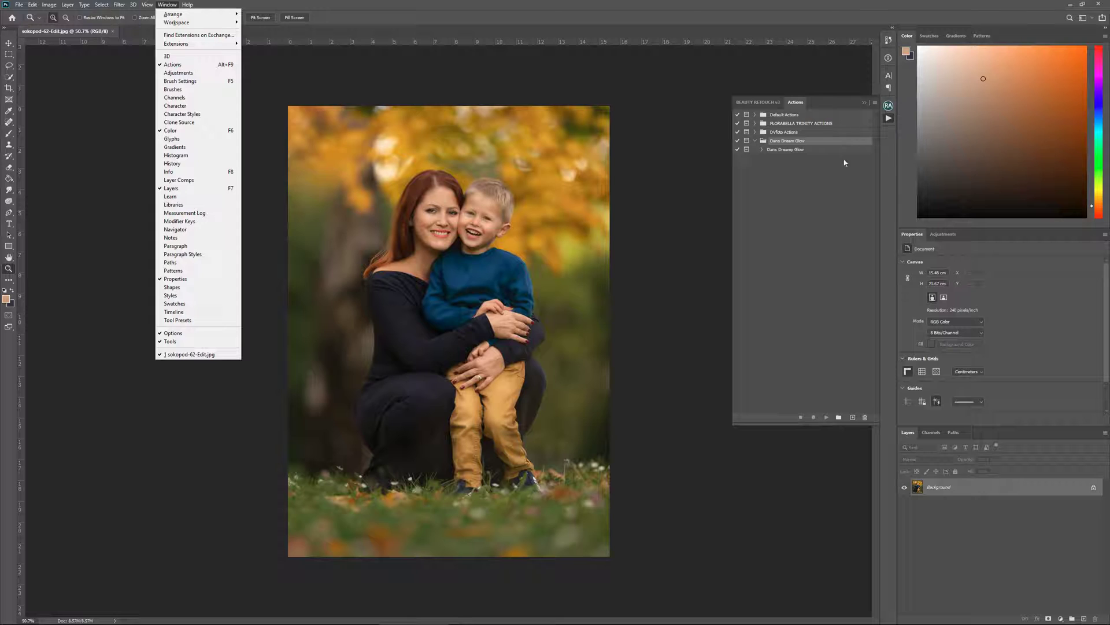
click(886, 140)
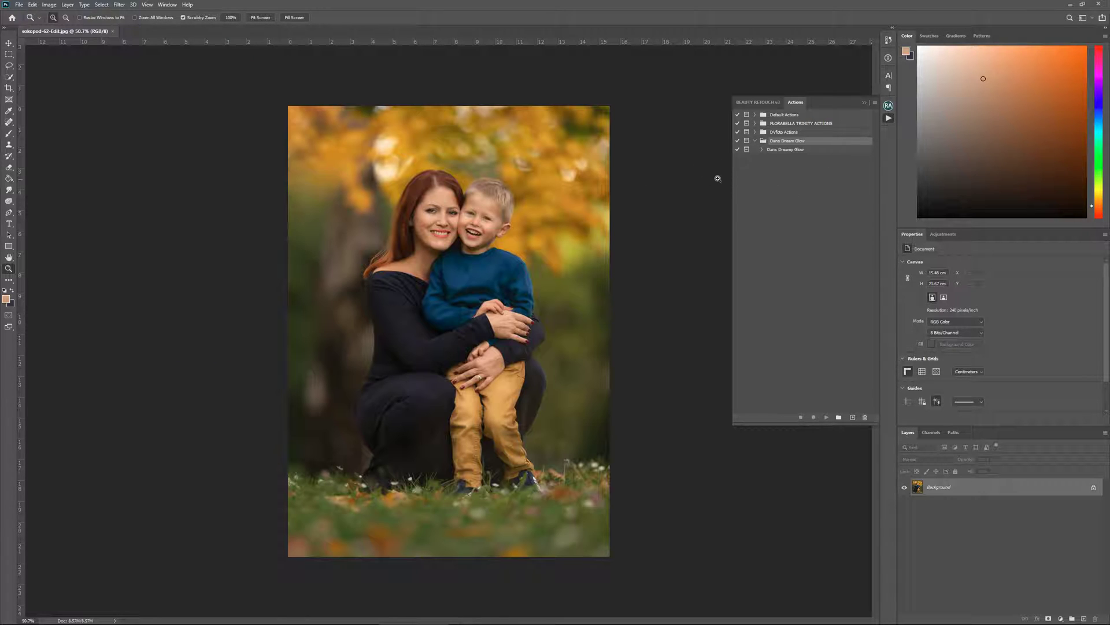
click(783, 151)
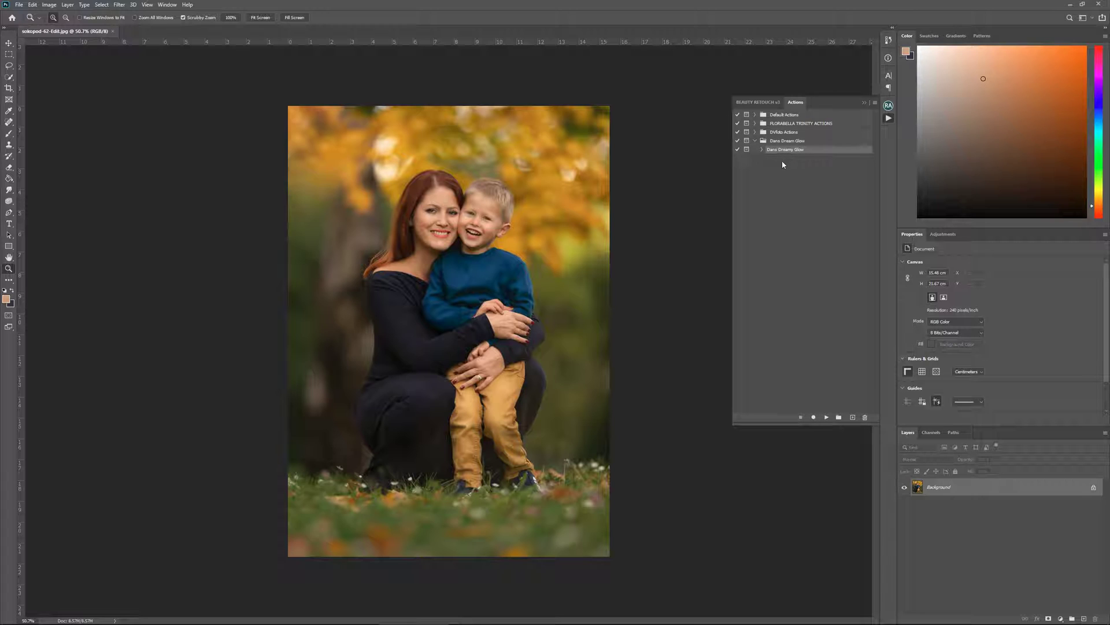
click(826, 417)
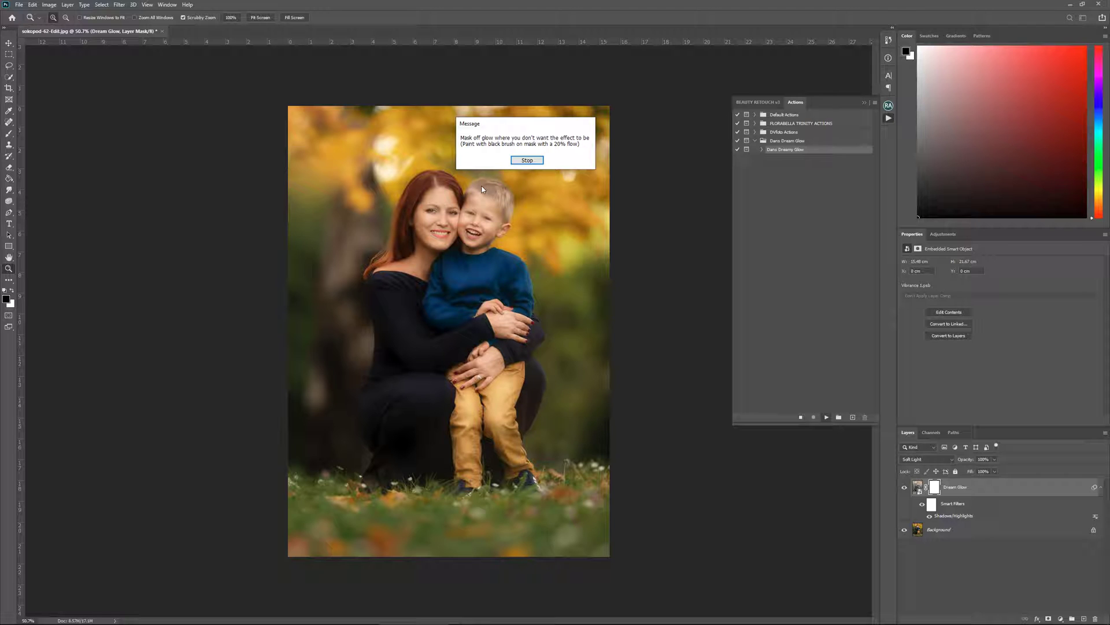
Step: Dismiss the masking message and paint over both faces with a 500 px black brush
click(526, 161)
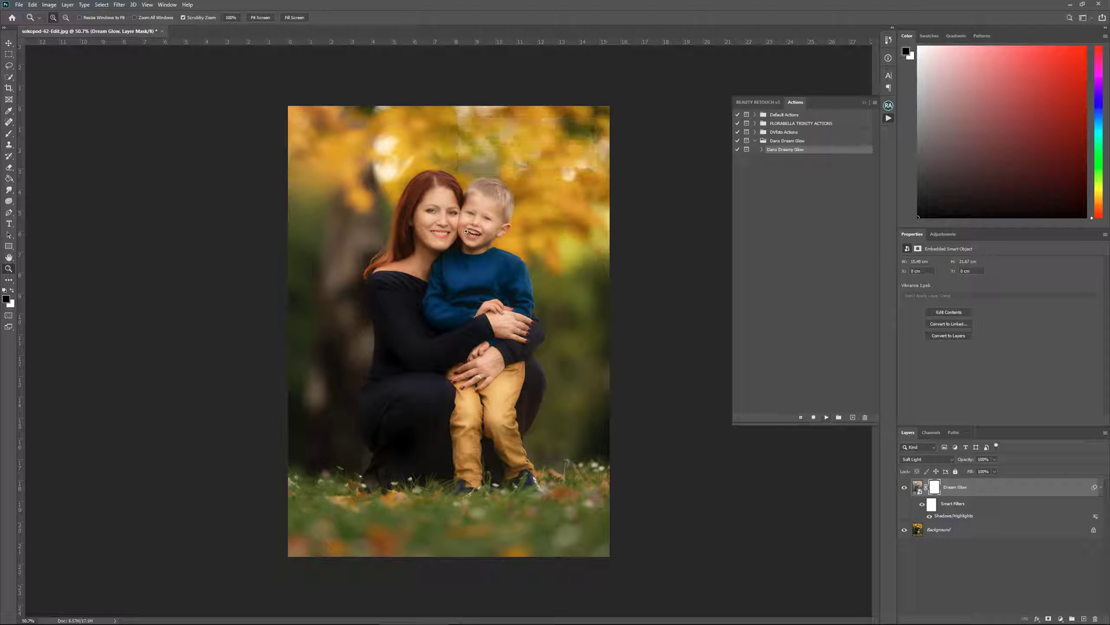
drag(504, 213, 504, 214)
key(ctrl+minus)
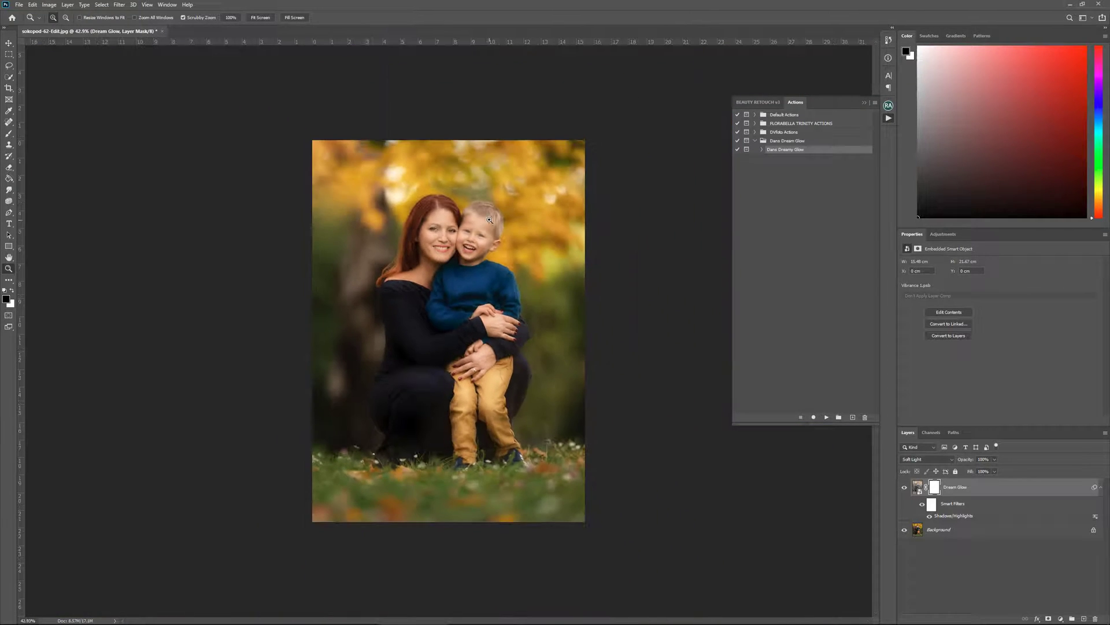
key(ctrl+0)
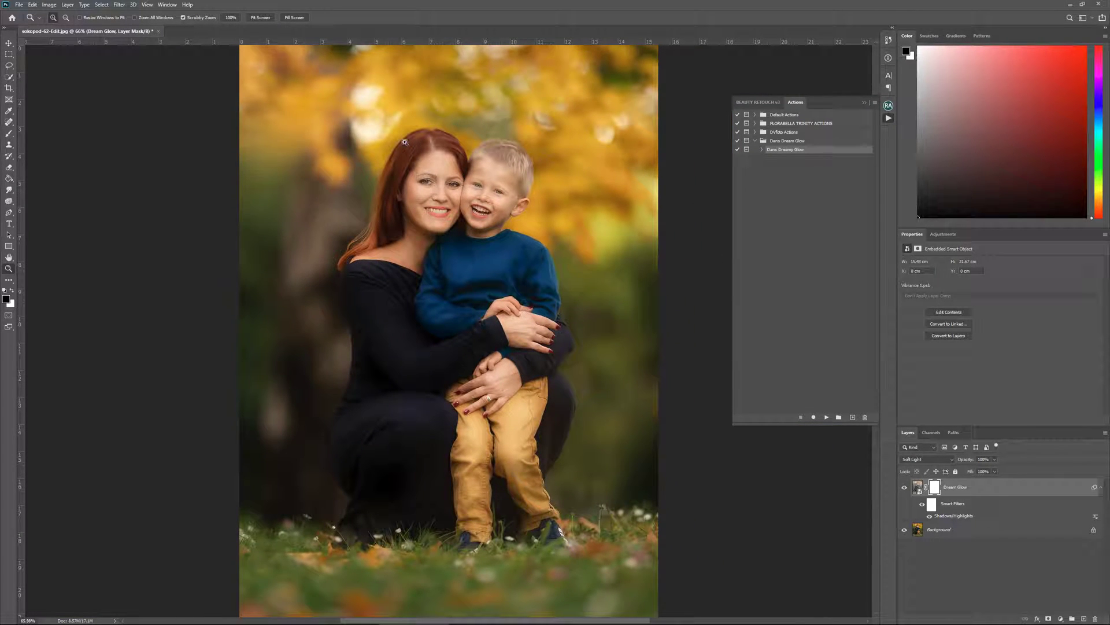
drag(399, 167, 455, 186)
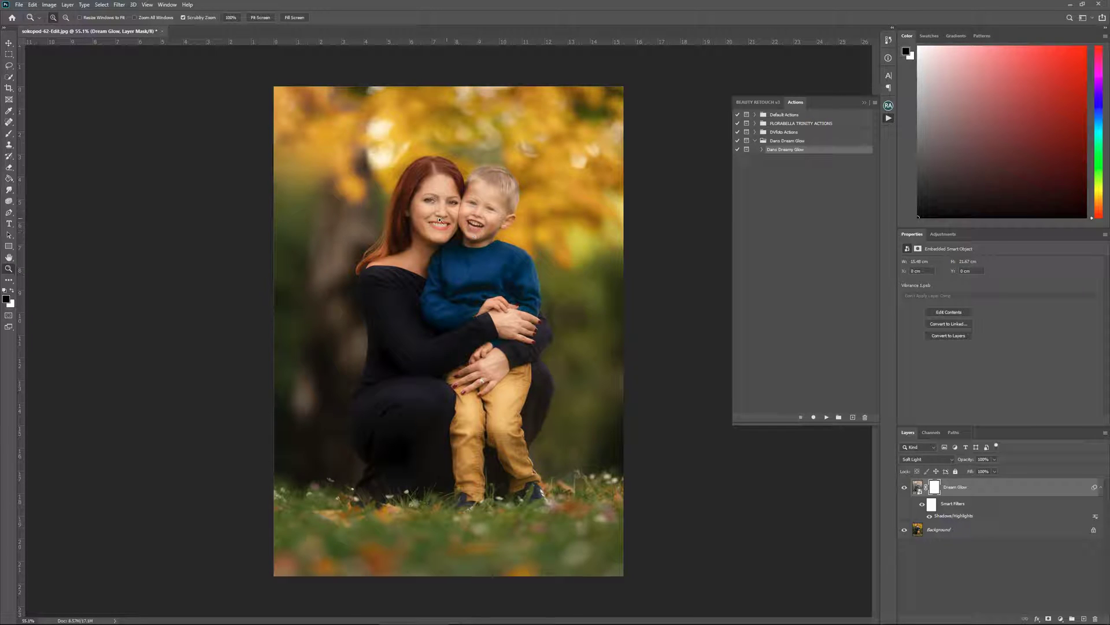
click(443, 193)
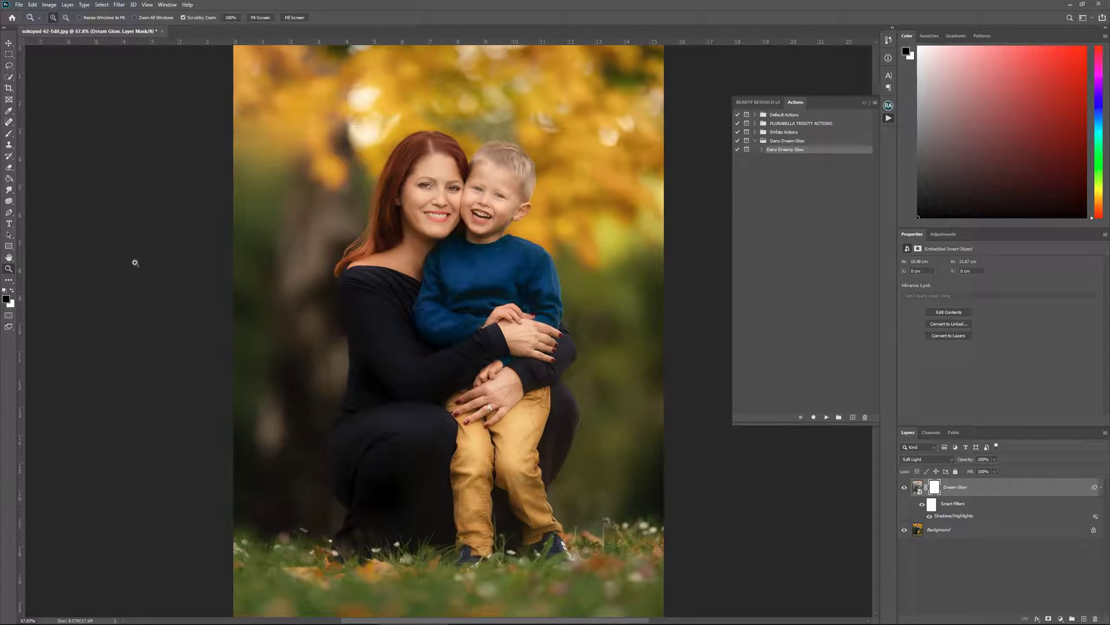
click(10, 134)
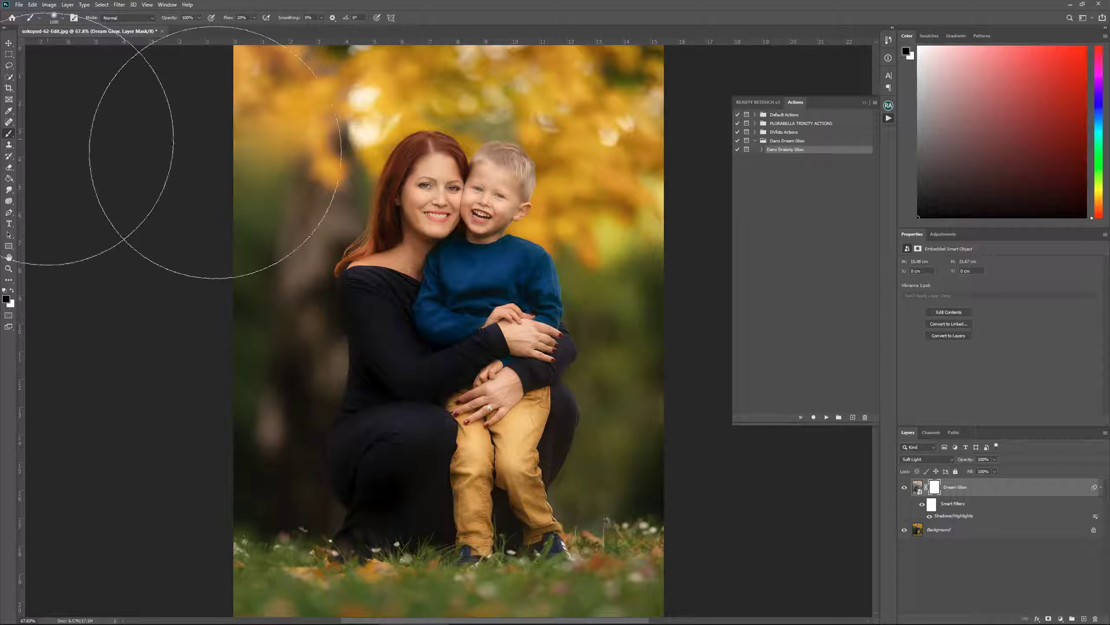
key(bracketleft)
key(bracketleft)
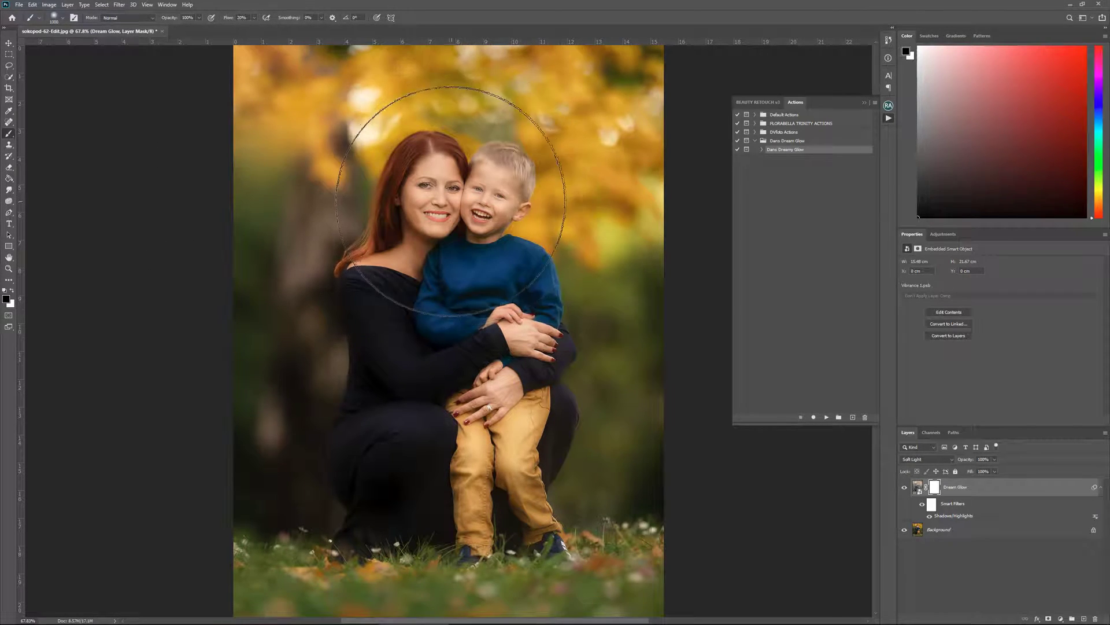
key(bracketleft)
key(bracketleft)
key(bracketleft)
key(bracketleft)
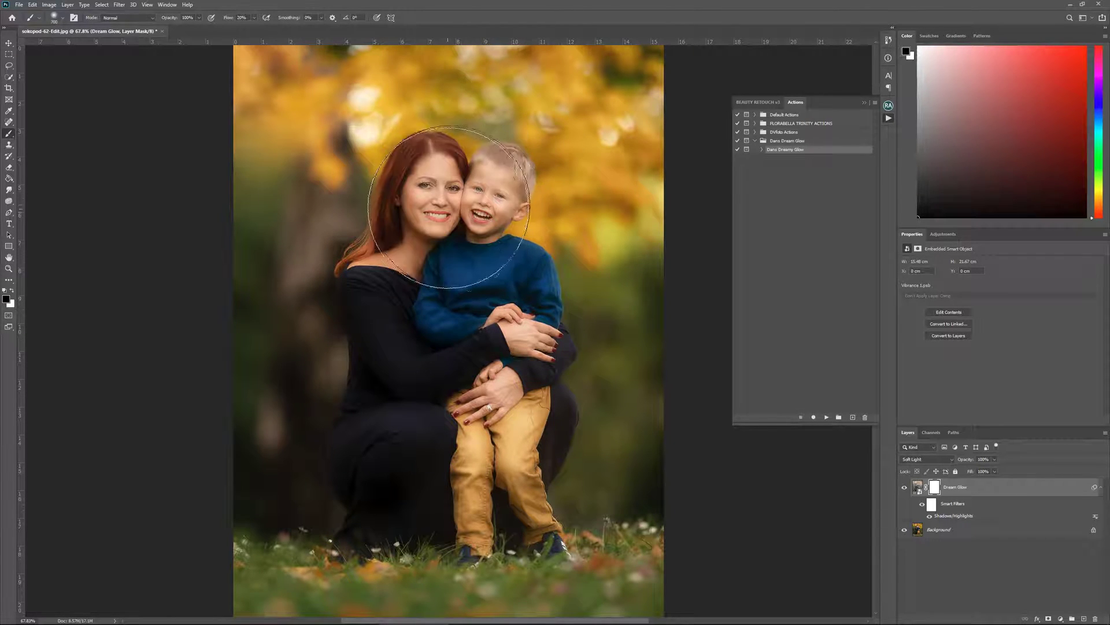
mouse_move(432, 197)
mouse_down()
mouse_move(460, 173)
mouse_move(437, 203)
mouse_move(410, 191)
mouse_move(403, 202)
mouse_move(466, 235)
mouse_up()
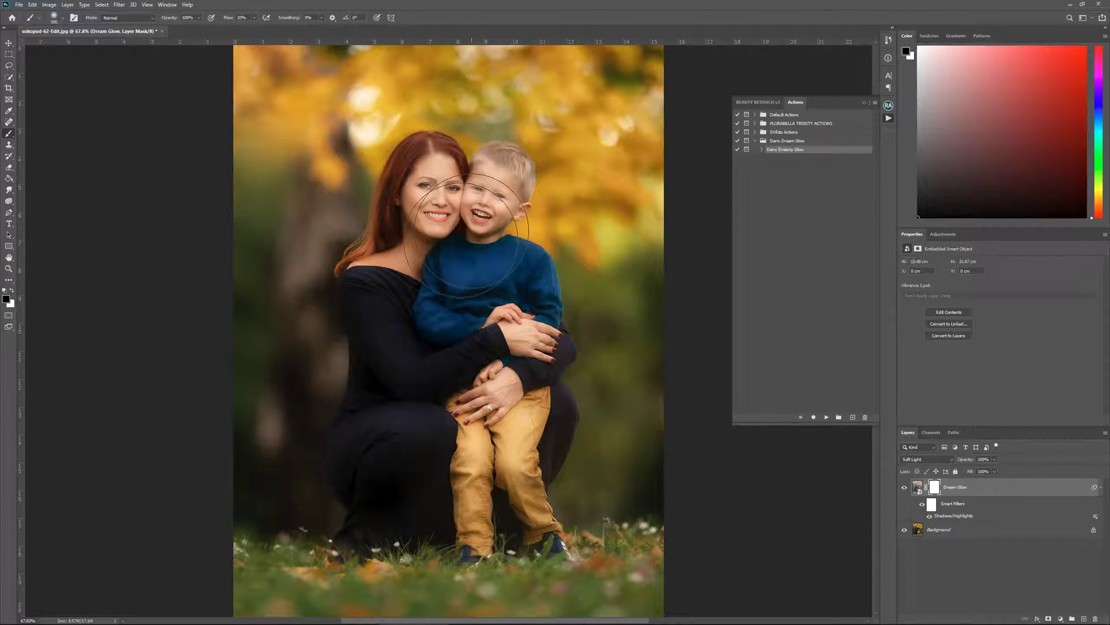
Step: Paint the glow off the boy's and mother's faces on the Dream Glow mask, then hide the glow
click(934, 489)
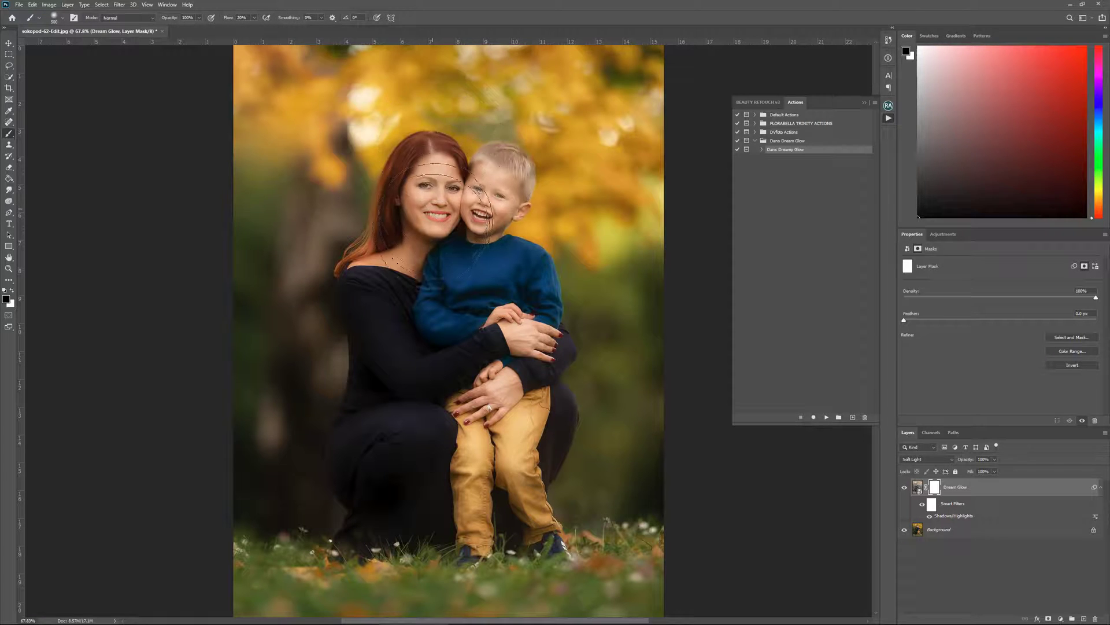
mouse_move(433, 266)
mouse_down()
mouse_move(500, 239)
mouse_move(495, 249)
mouse_move(416, 223)
mouse_move(426, 189)
mouse_move(495, 239)
mouse_move(449, 188)
mouse_move(442, 223)
mouse_move(458, 216)
mouse_move(427, 196)
mouse_move(462, 341)
mouse_up()
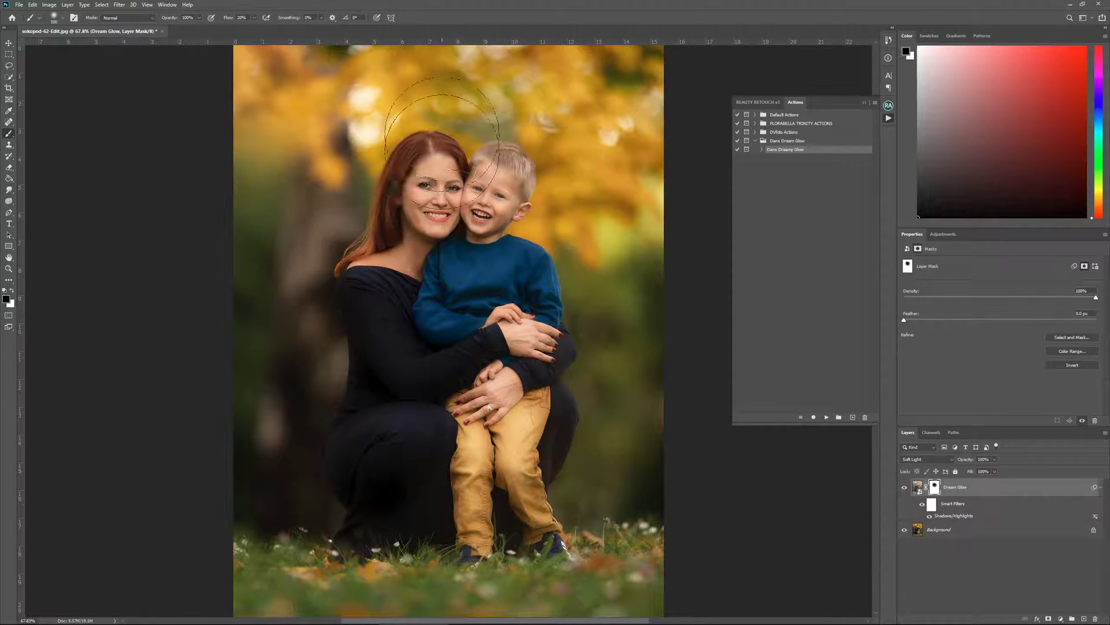
key(bracketleft)
mouse_move(421, 206)
mouse_down()
mouse_move(415, 173)
mouse_move(401, 251)
mouse_move(434, 185)
mouse_up()
key(bracketleft)
key(bracketleft)
key(bracketleft)
click(905, 488)
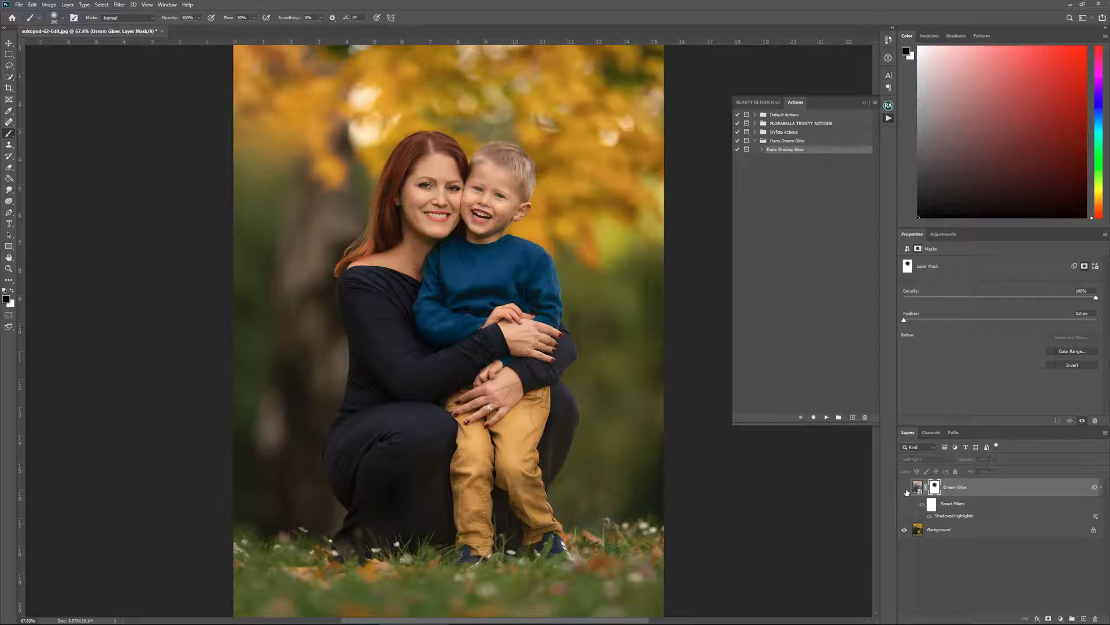
click(905, 490)
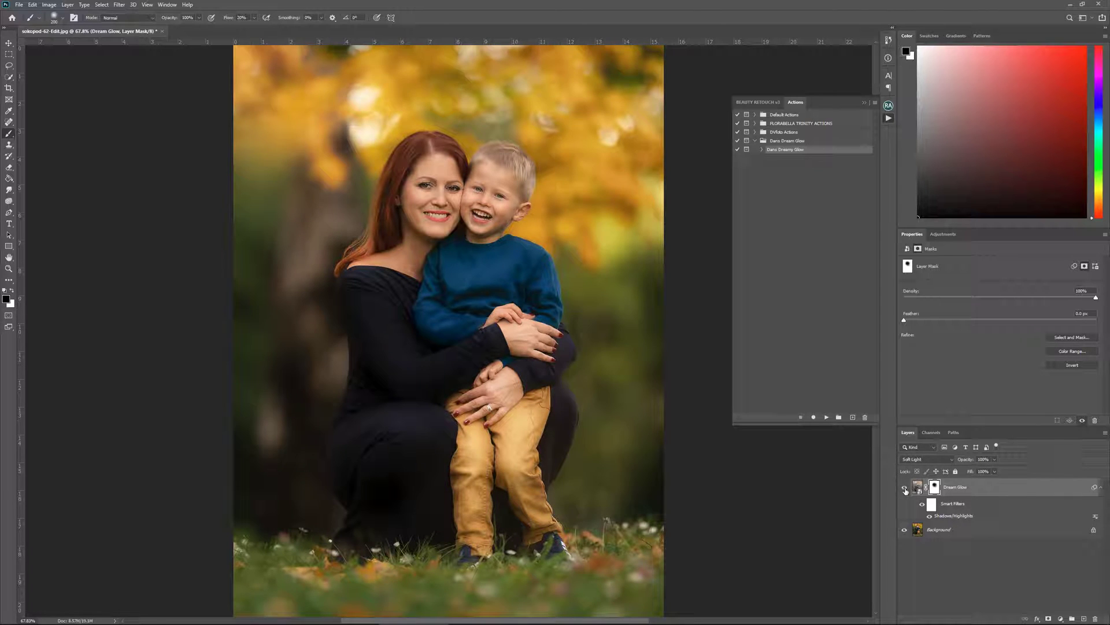
click(906, 489)
click(906, 489)
Step: Set the Dream Glow Shadows/Highlights smart filter to 79% shadows and 0% highlights
click(950, 519)
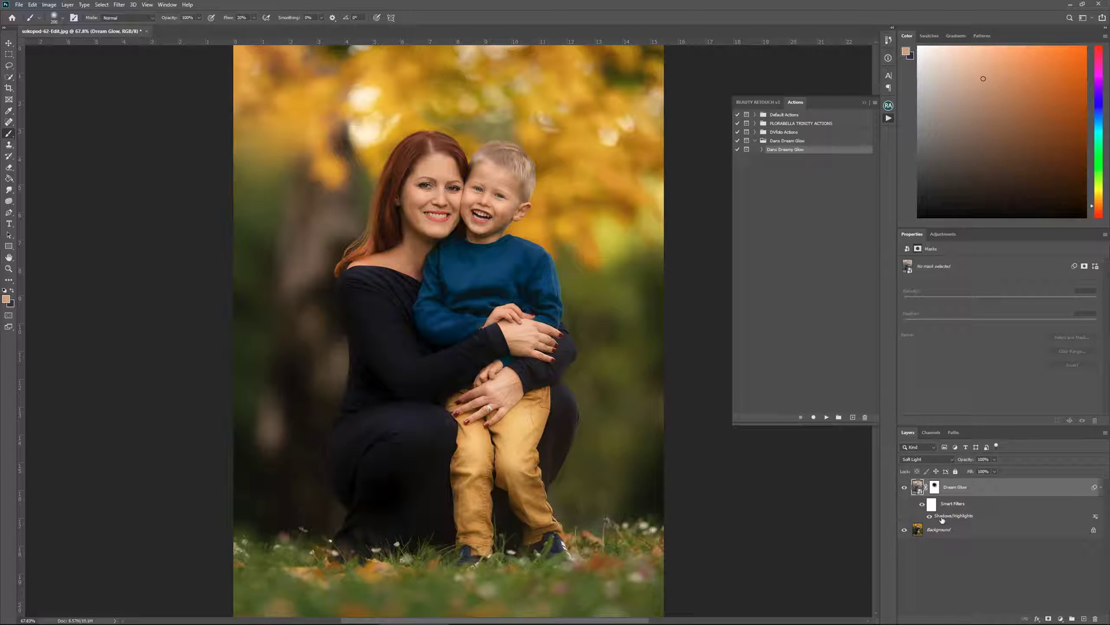
double_click(956, 518)
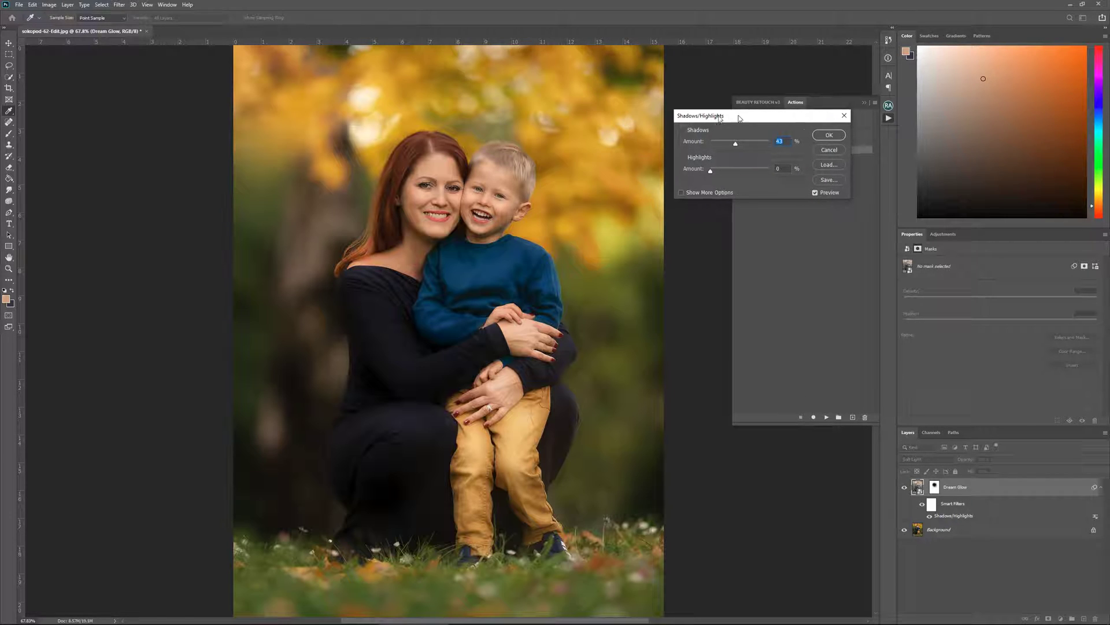
drag(746, 118, 688, 201)
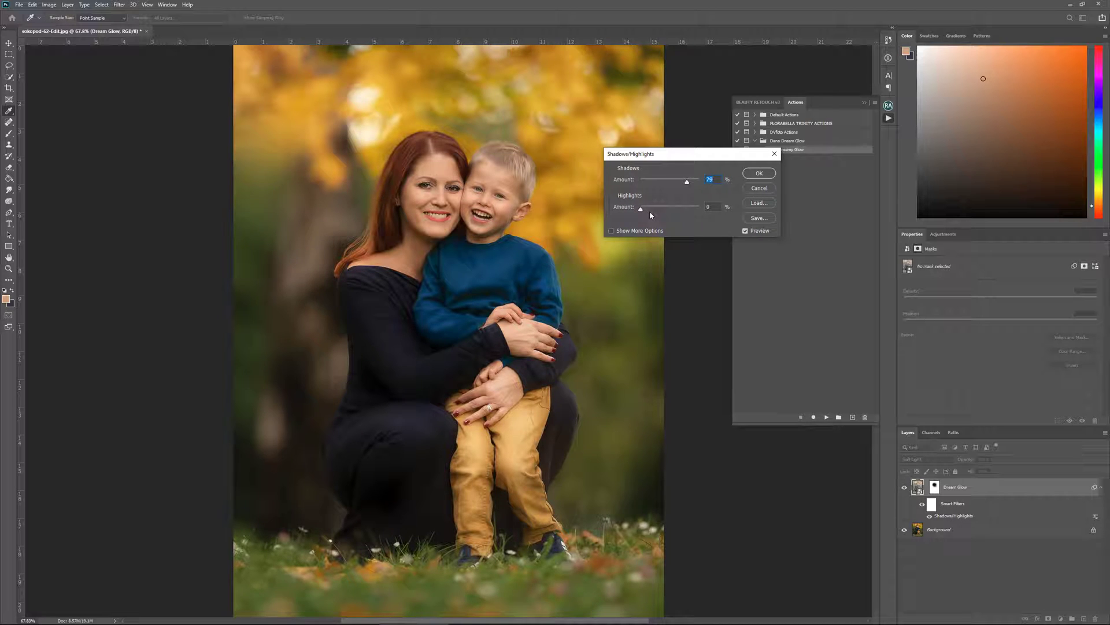
mouse_move(641, 209)
mouse_down()
mouse_move(691, 216)
mouse_move(627, 215)
mouse_up()
click(758, 174)
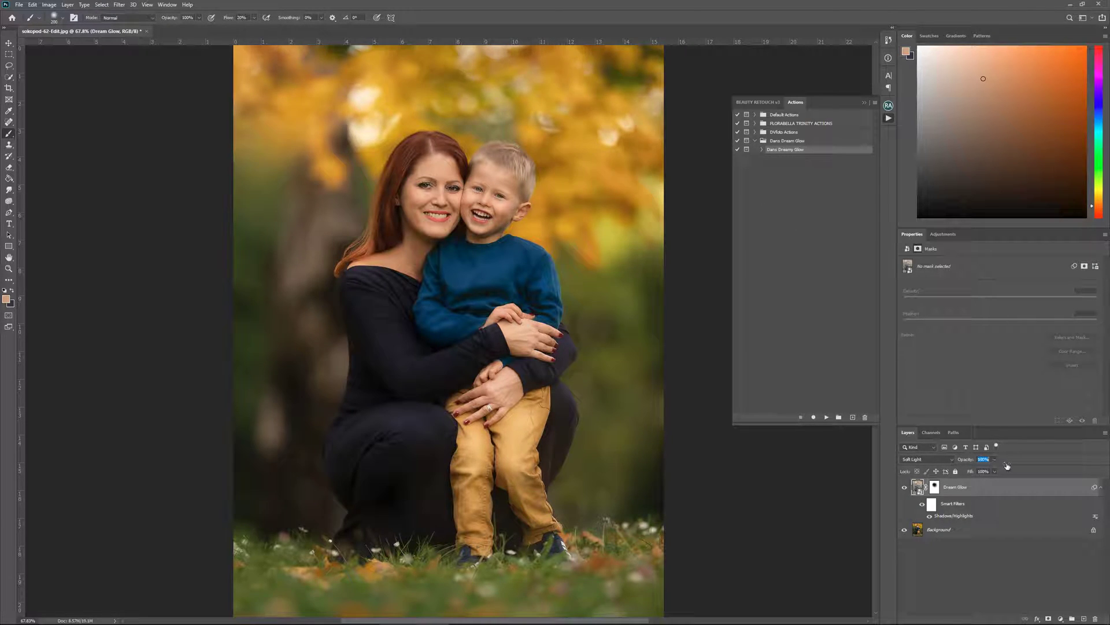
Step: Compare the glow on and off, then close sokopod-62-Edit without saving
click(904, 489)
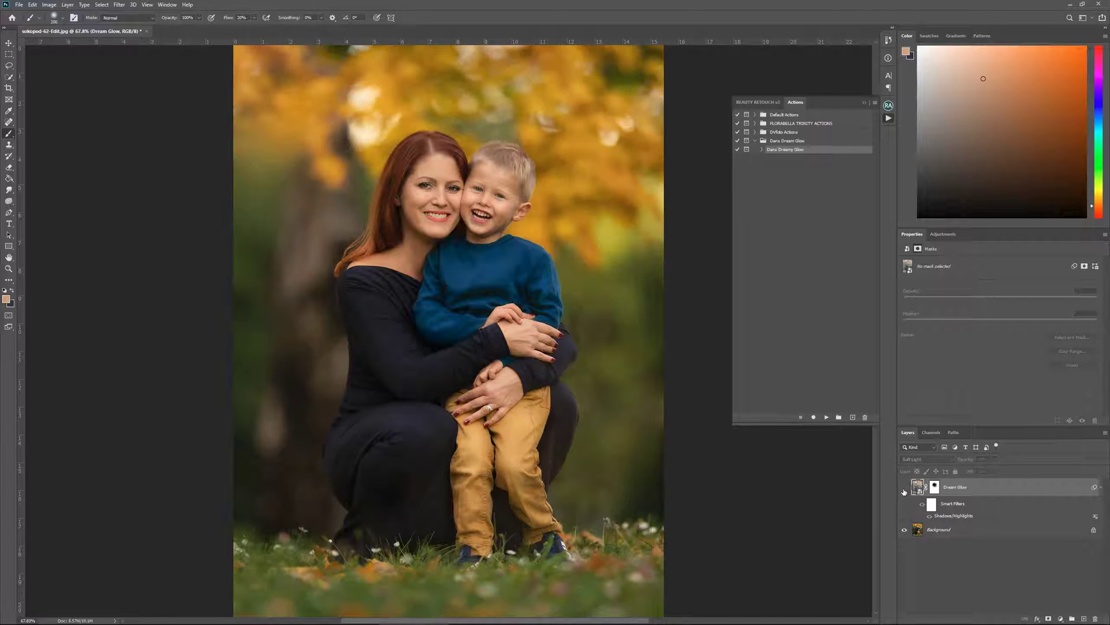
click(904, 489)
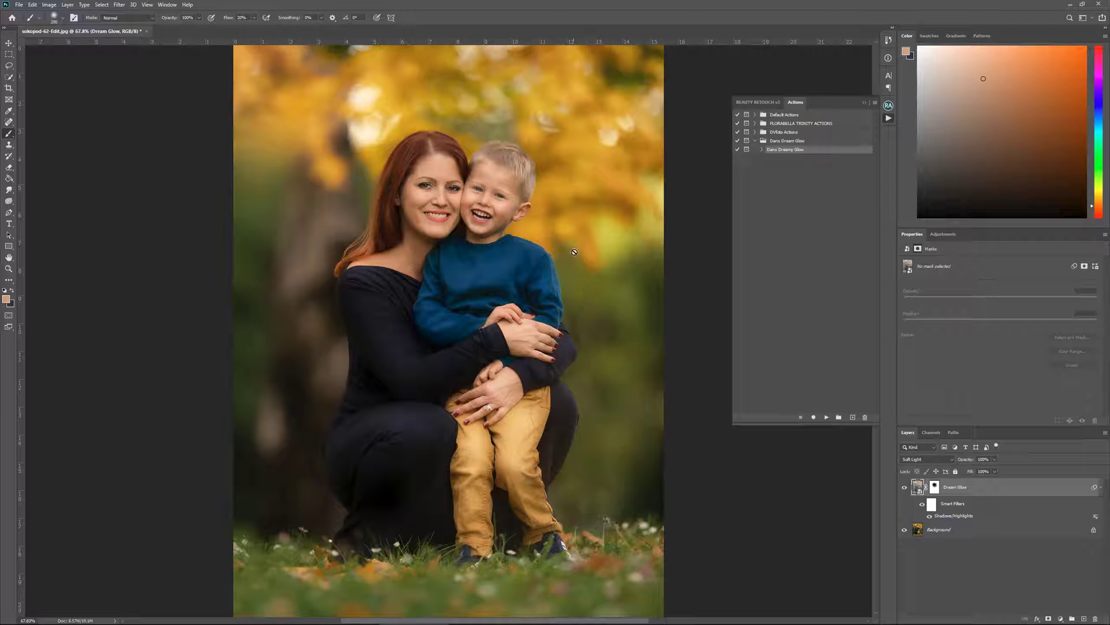
click(934, 489)
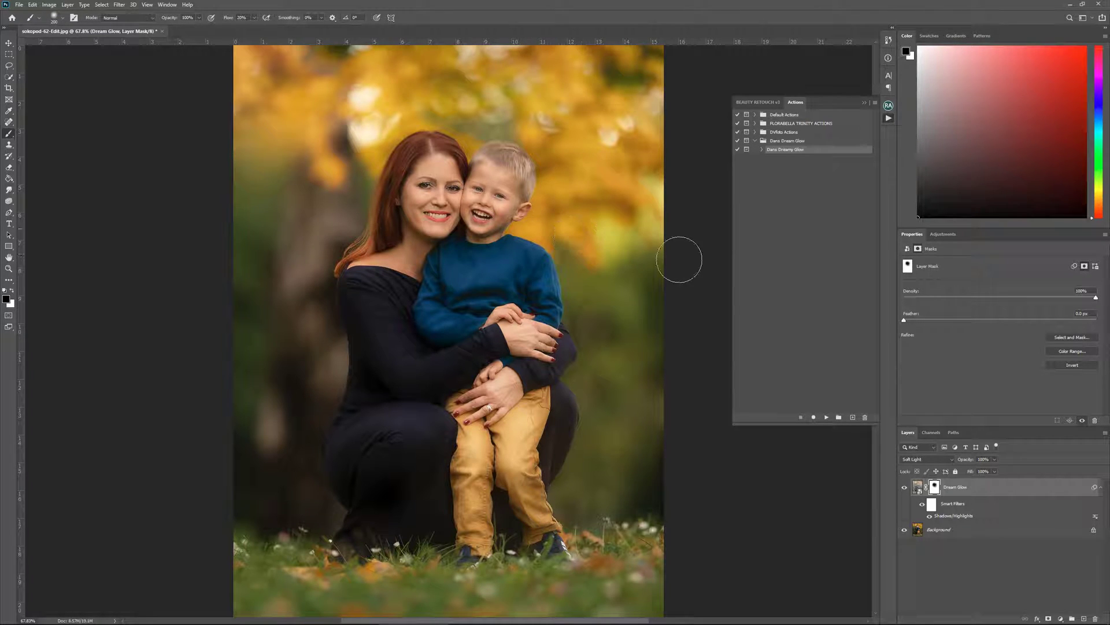
click(905, 487)
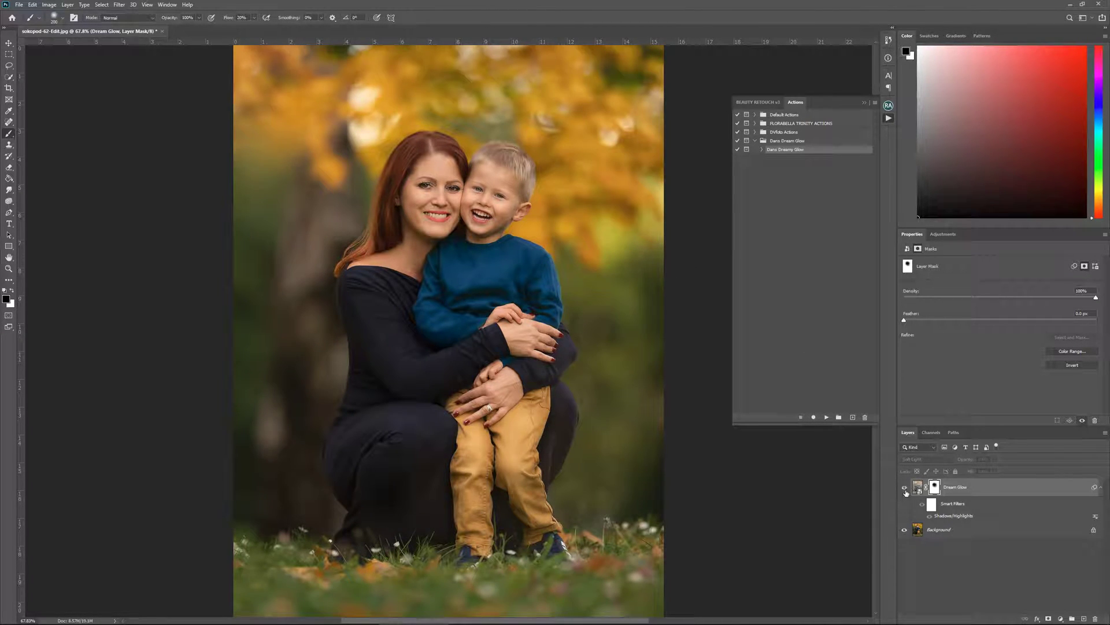
click(906, 487)
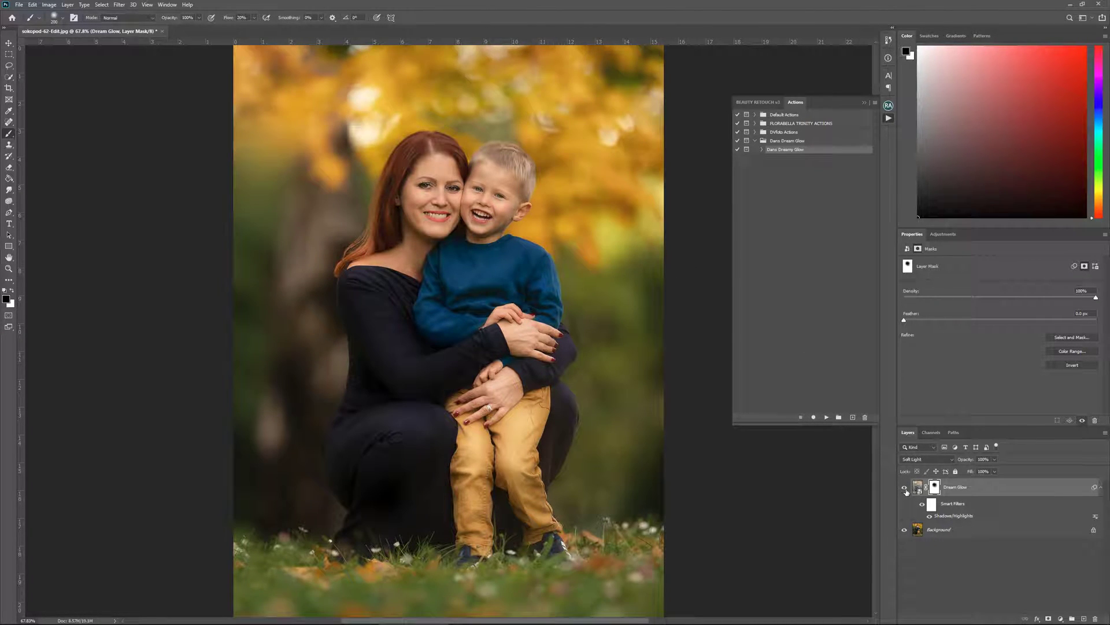
click(905, 488)
click(905, 488)
click(162, 31)
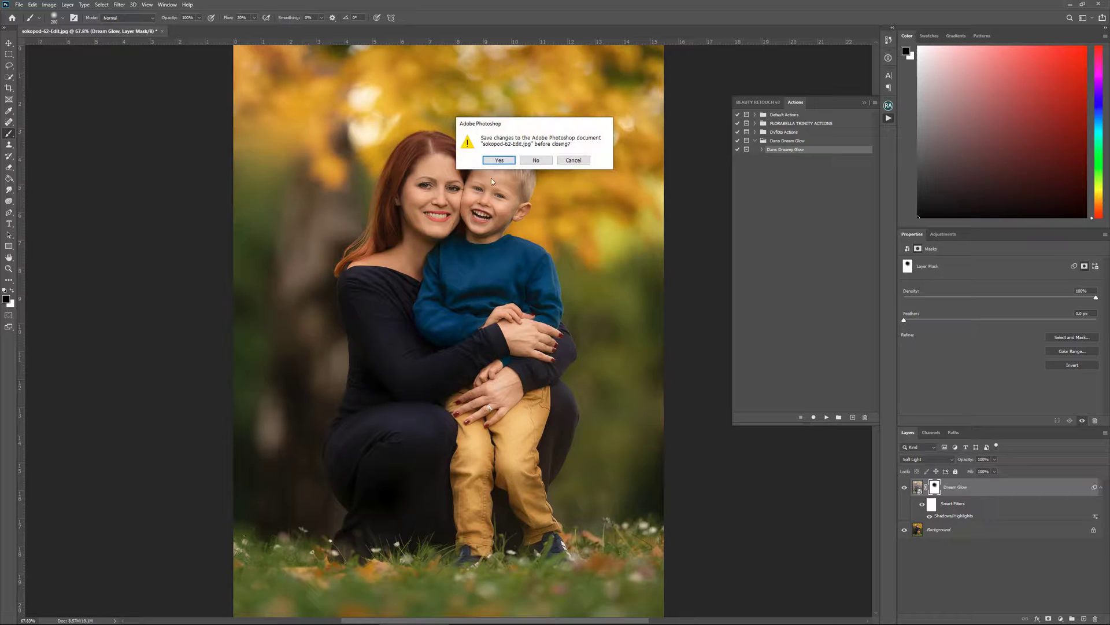
click(536, 162)
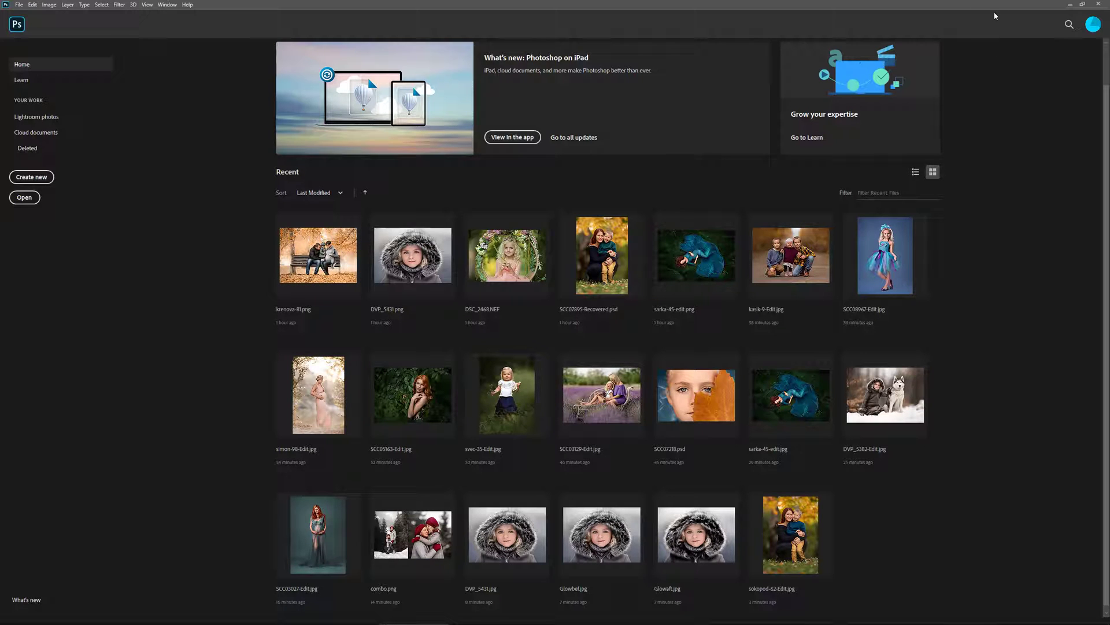
Step: Open DVP_5431 from the desktop with Adobe Photoshop 2020
click(1071, 4)
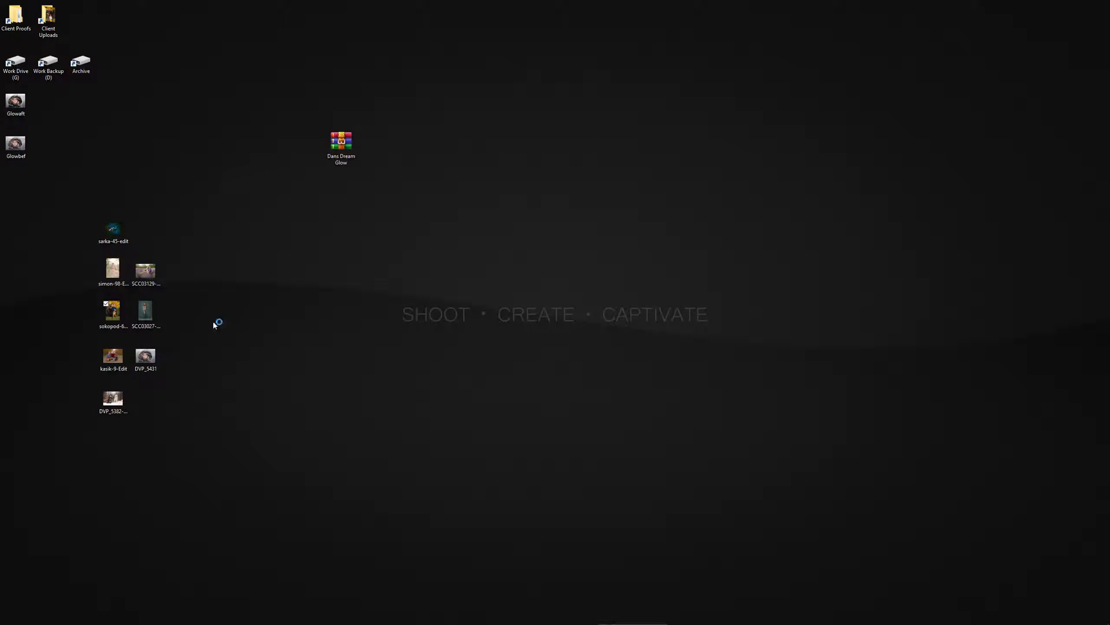
click(145, 358)
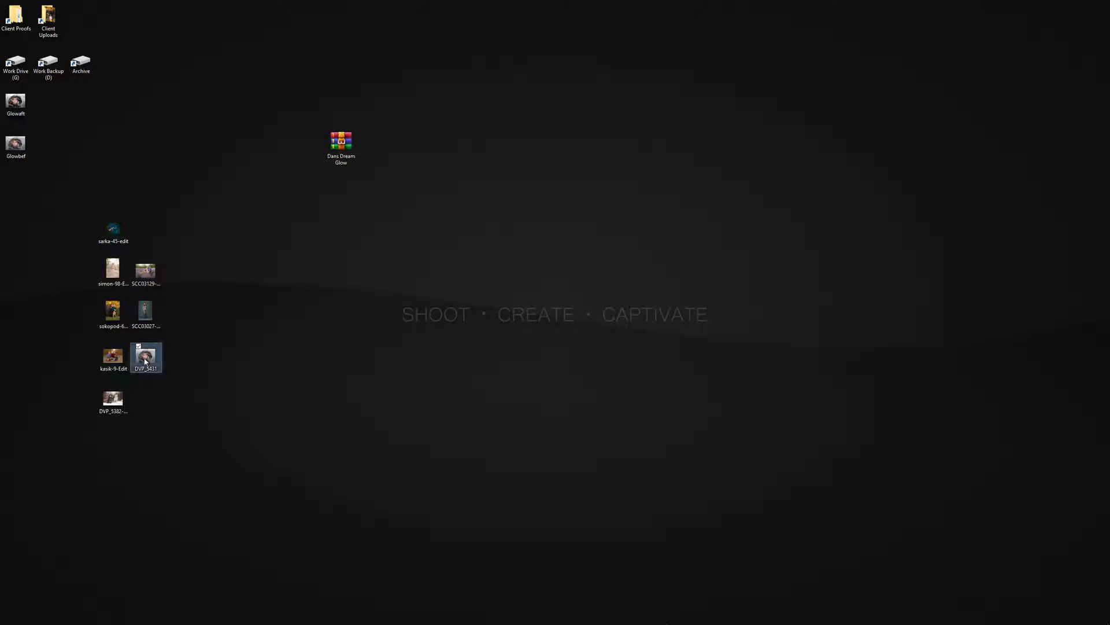
right_click(145, 362)
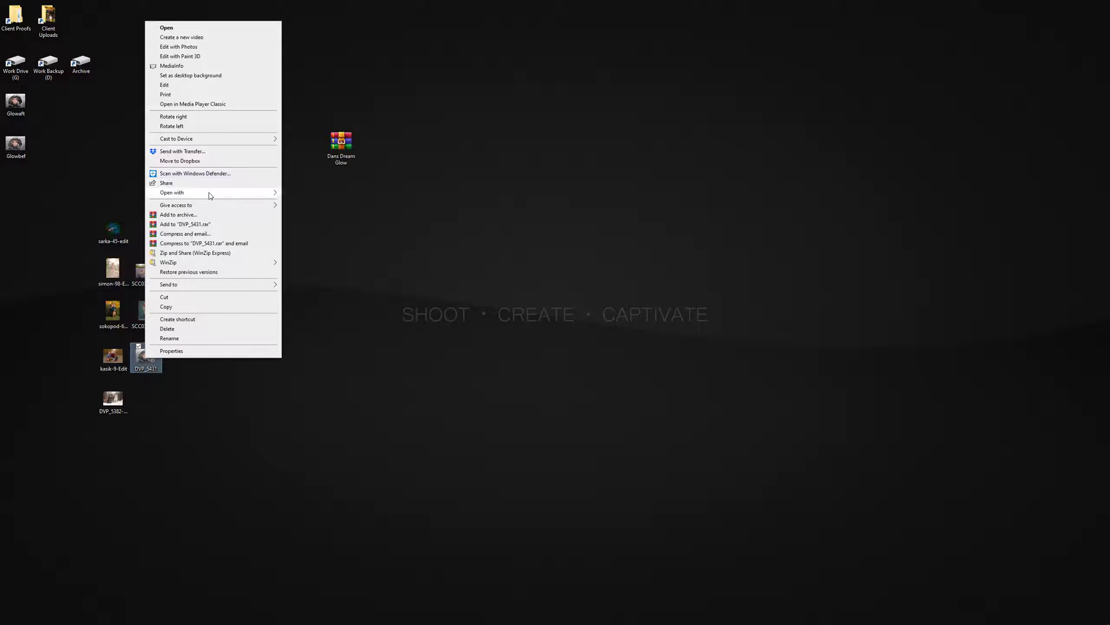
mouse_move(212, 195)
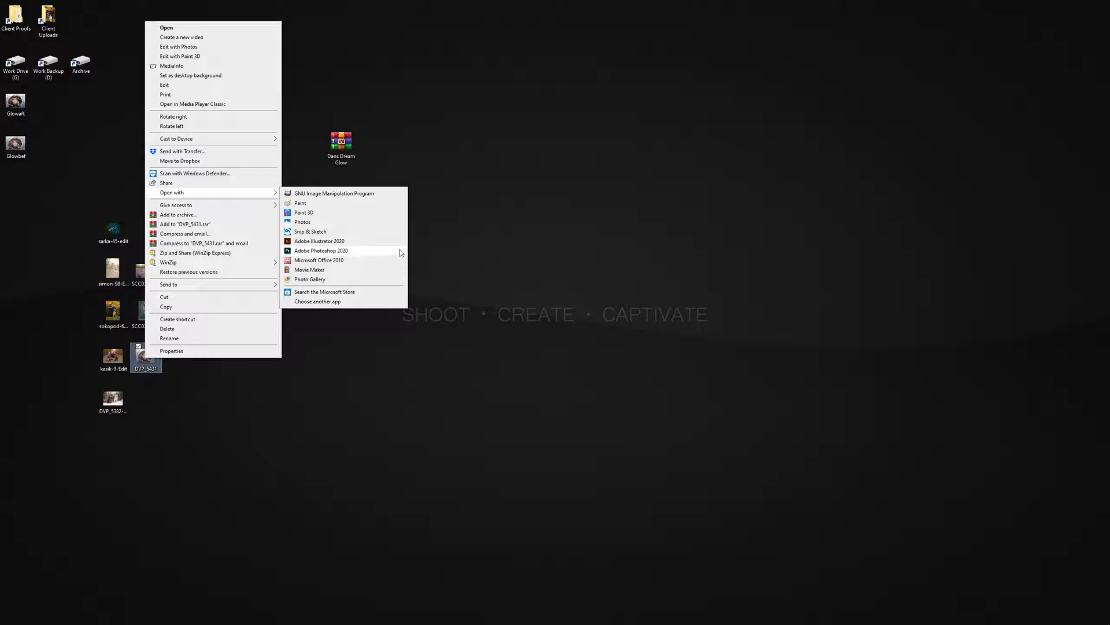
click(321, 251)
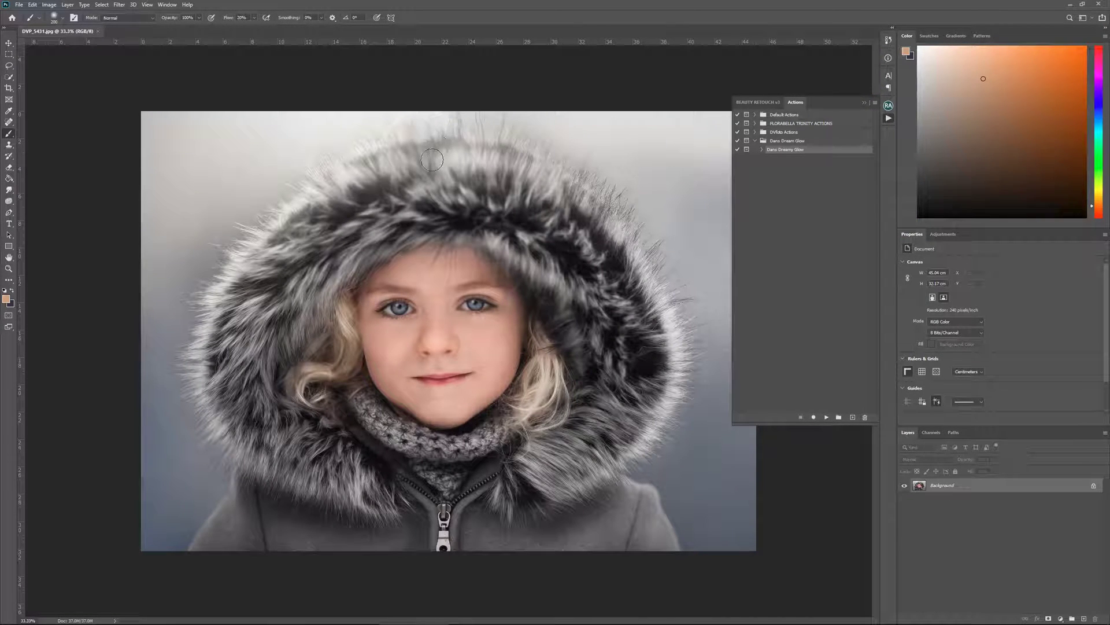
Step: Play Dans Dreamy Glow on the fur-hood portrait, stop at the masking message, and select the Dream Glow mask
click(827, 418)
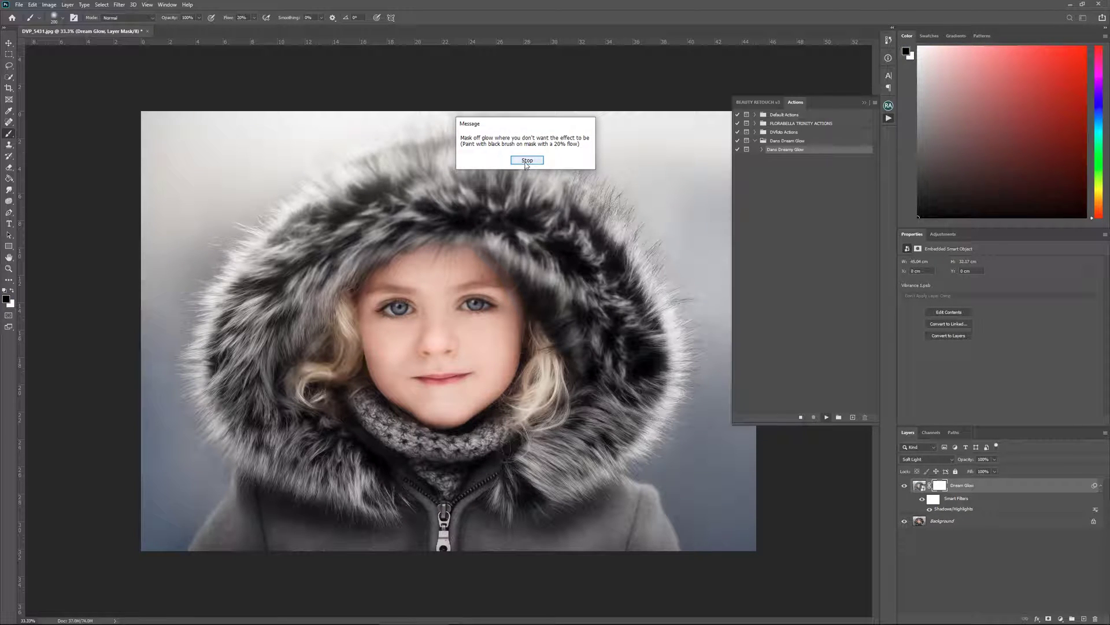
click(526, 162)
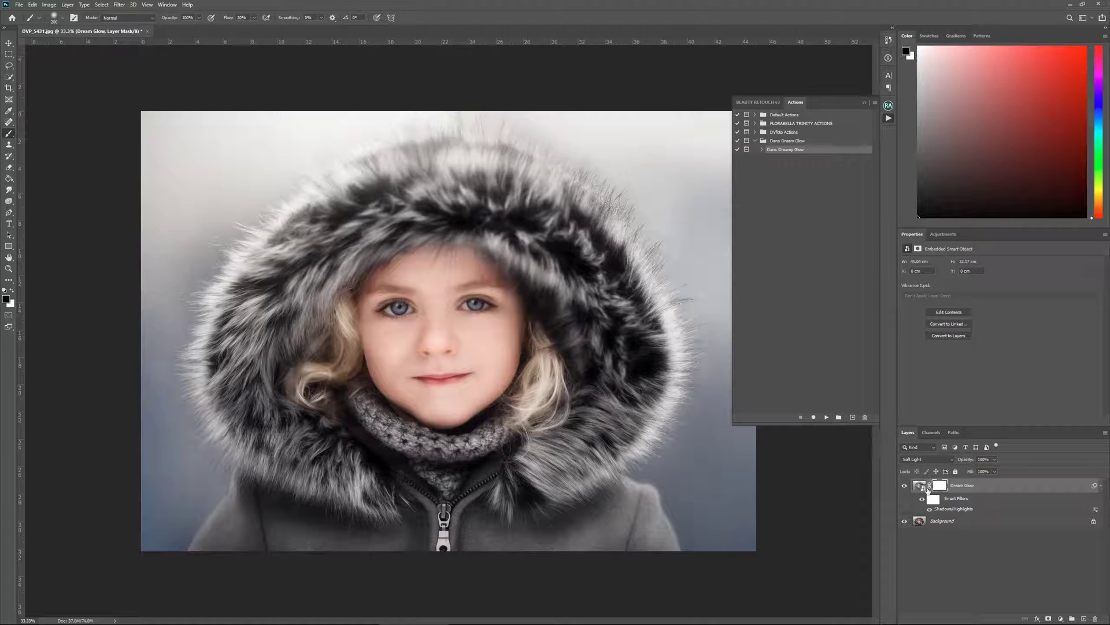
click(939, 490)
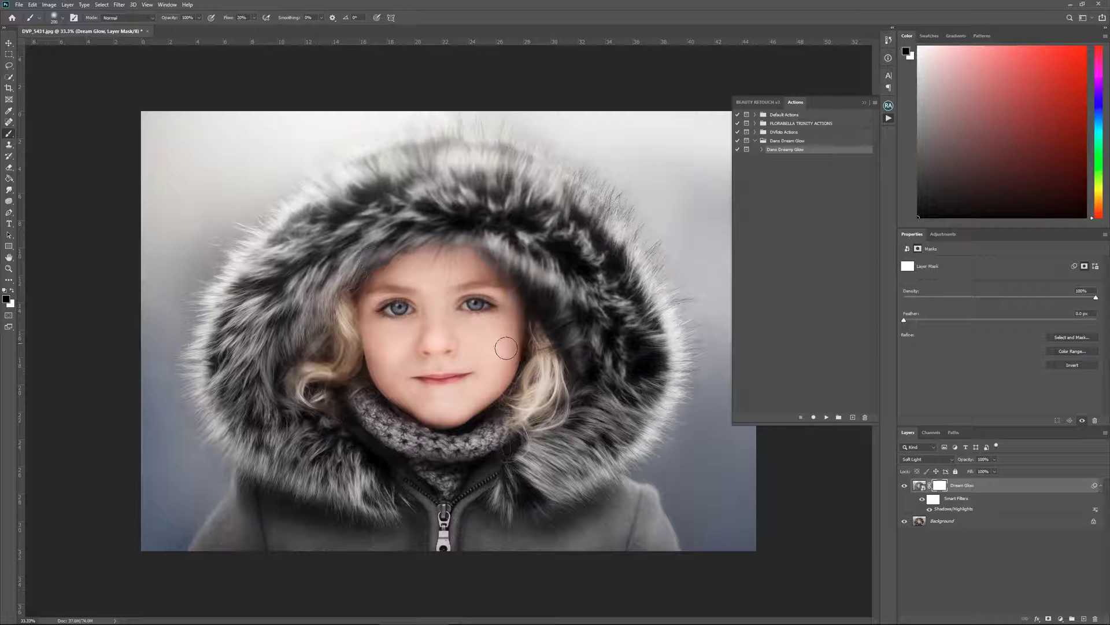
Step: Enlarge the brush and adjust its hardness for masking
key(bracketright)
key(bracketright)
key(bracketright)
key(bracketright)
key(bracketright)
key(bracketright)
key(bracketright)
key(bracketright)
click(55, 18)
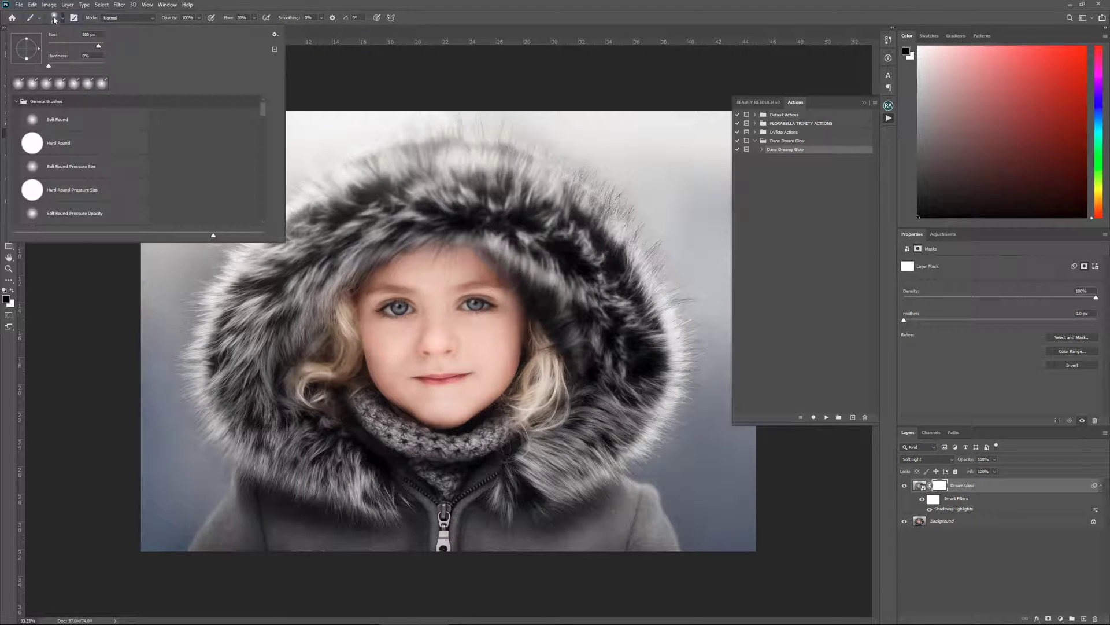
click(49, 66)
click(230, 6)
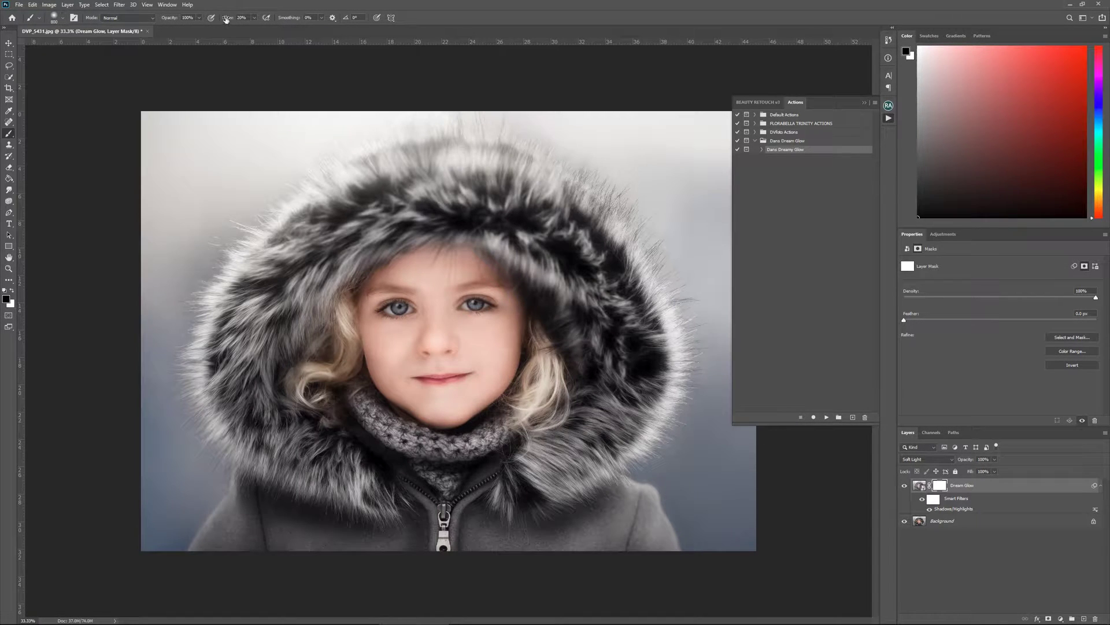
Step: Paint the glow off the girl's face, then toggle the Dream Glow layer off and on to compare
mouse_move(451, 327)
mouse_down()
mouse_move(440, 313)
mouse_move(425, 347)
mouse_move(484, 327)
mouse_move(416, 323)
mouse_move(428, 329)
mouse_move(403, 341)
mouse_move(474, 341)
mouse_move(422, 324)
mouse_move(420, 313)
mouse_move(468, 277)
mouse_move(434, 321)
mouse_up()
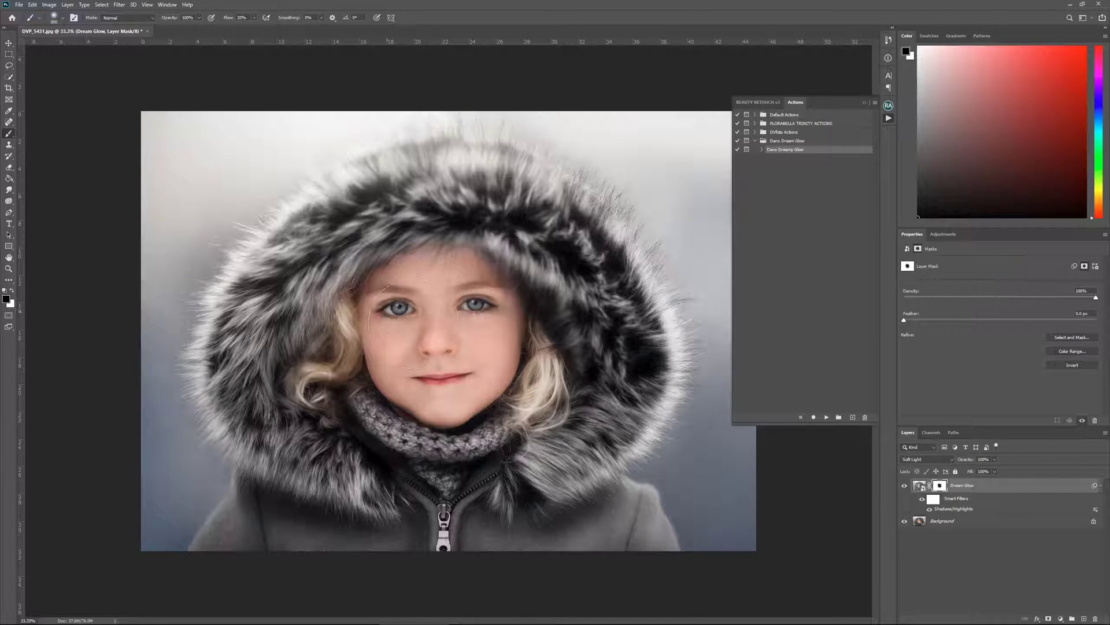
click(905, 486)
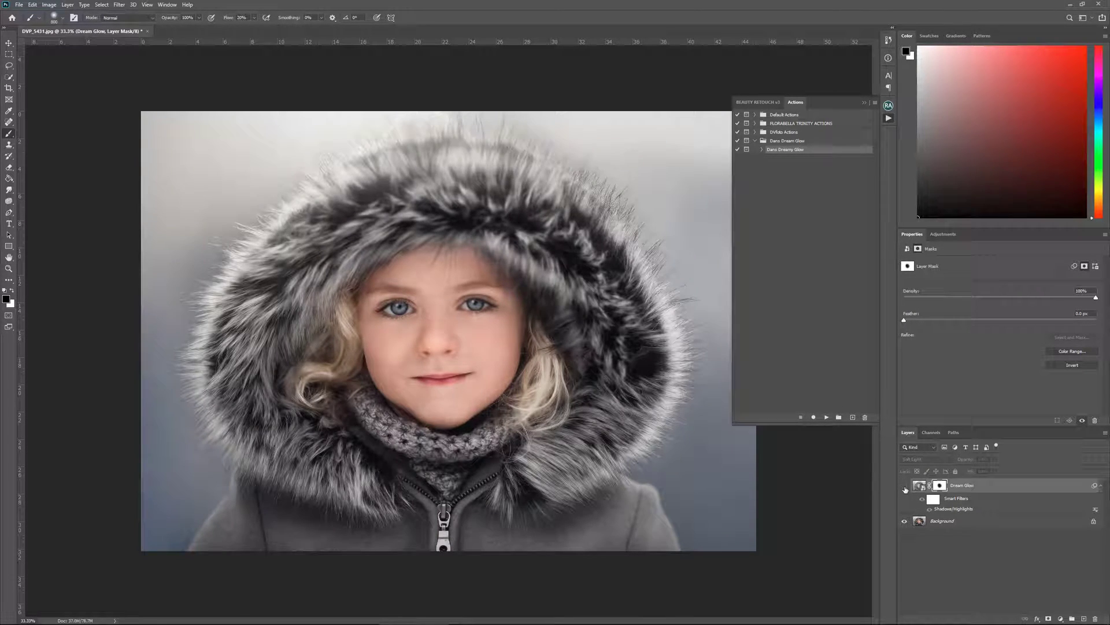
click(905, 486)
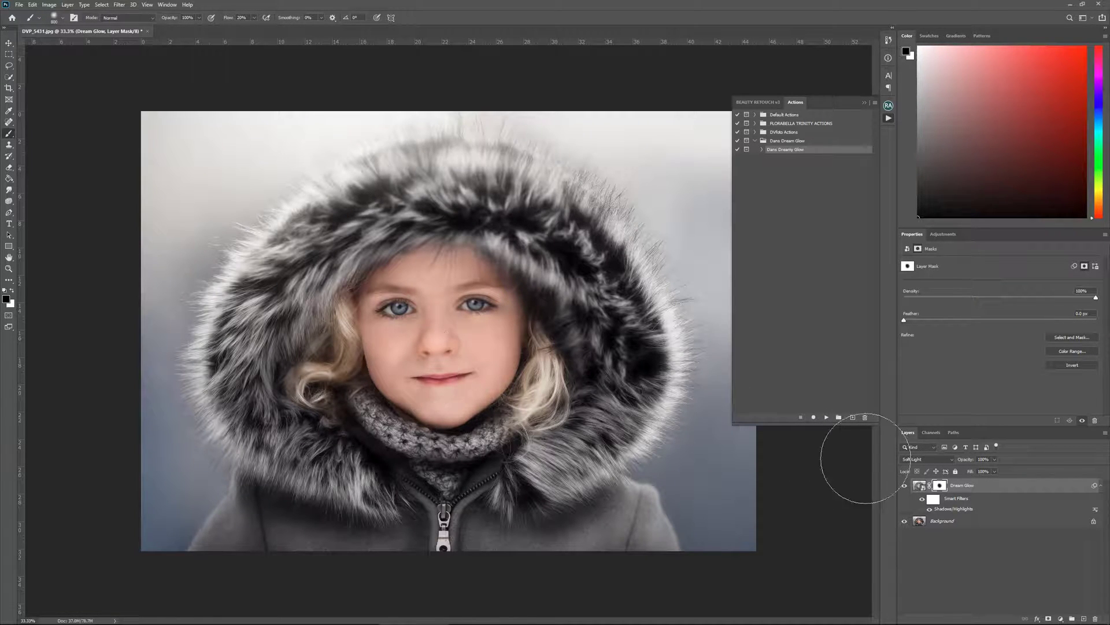
Step: Reopen the Shadows/Highlights smart filter and set Shadows to about 69% and Highlights to 43%
double_click(954, 511)
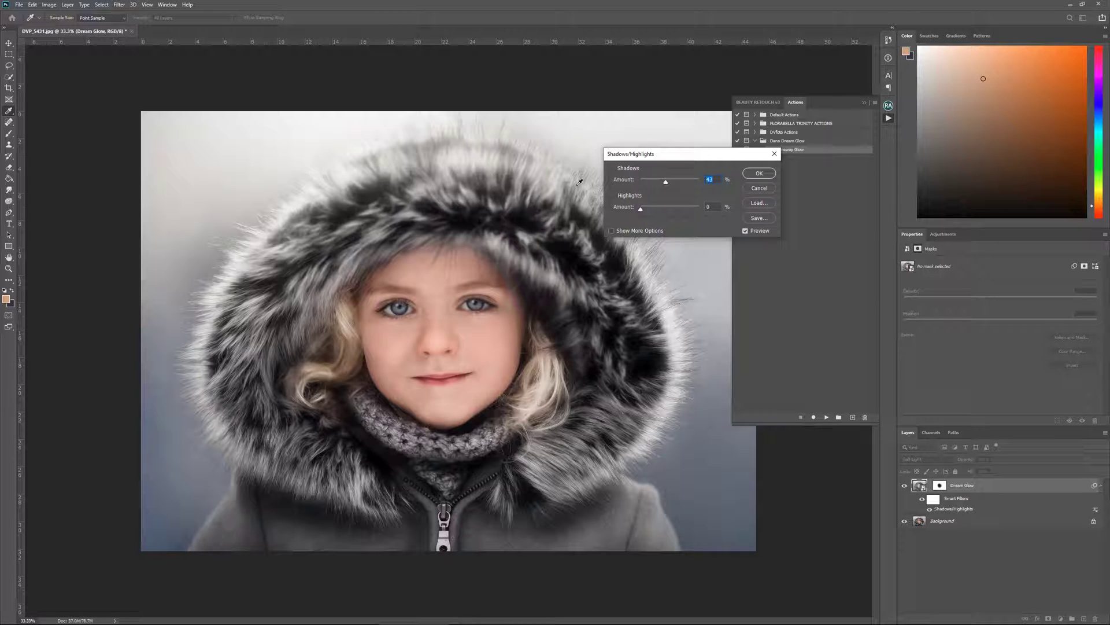
click(643, 210)
drag(643, 212, 702, 214)
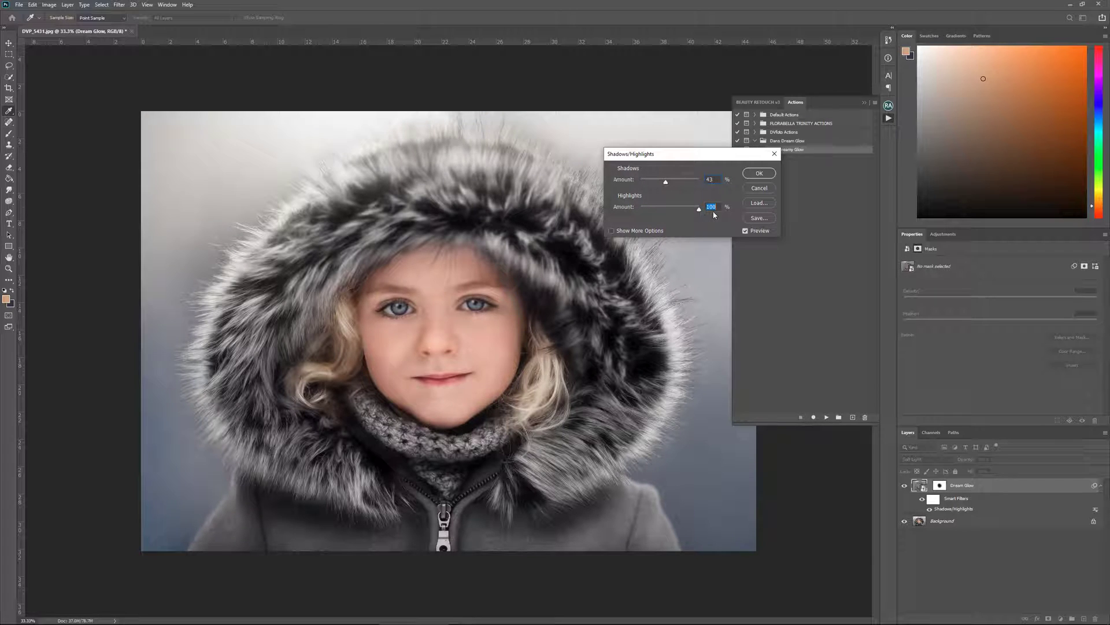
text(0)
drag(640, 213, 698, 194)
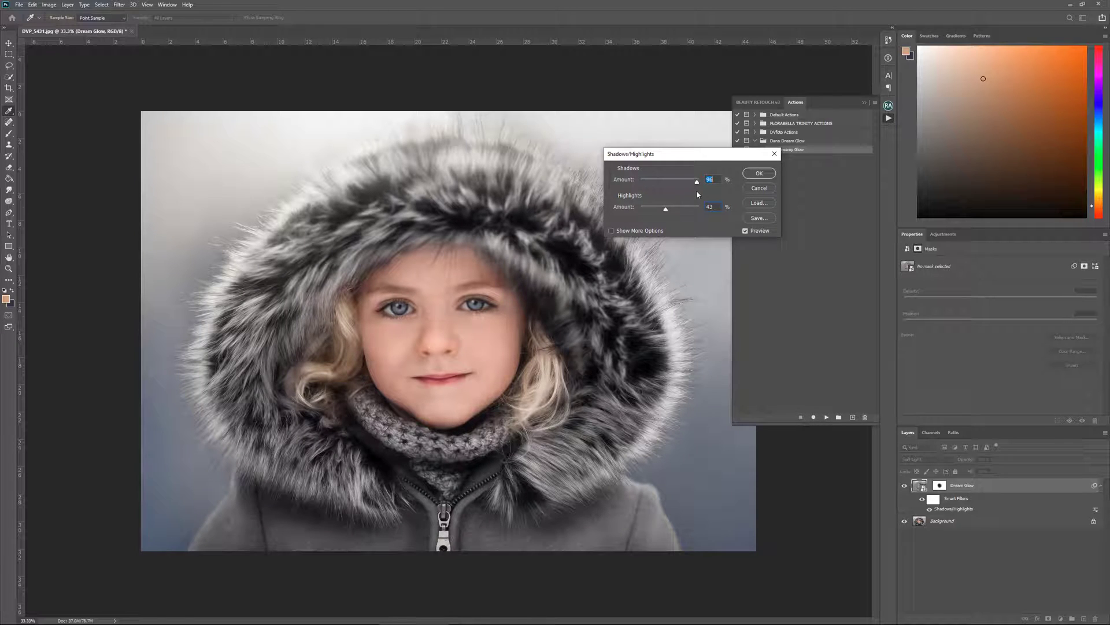
mouse_move(662, 189)
mouse_down()
mouse_move(651, 192)
mouse_move(684, 191)
mouse_move(658, 192)
mouse_move(670, 194)
mouse_up()
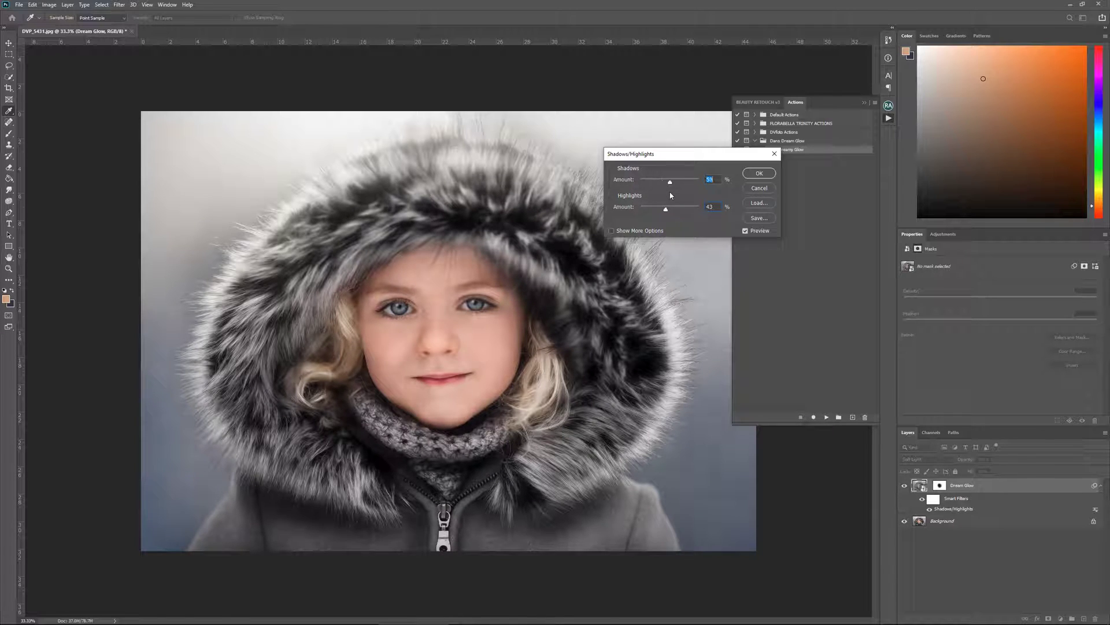
click(759, 174)
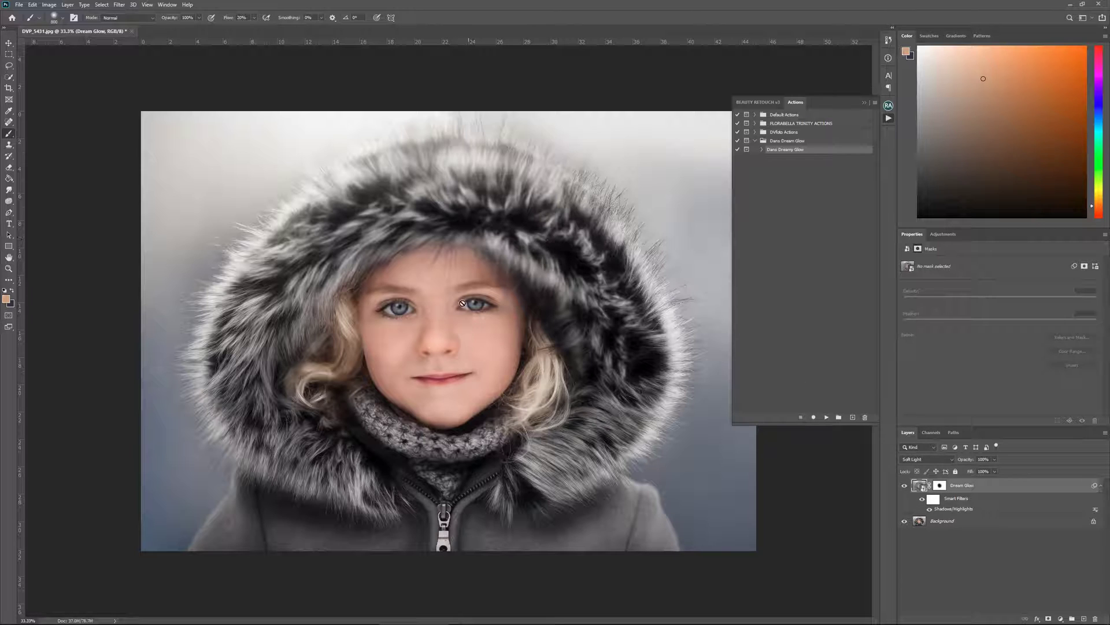
Step: Flatten the portrait and run the Dream Glow action again, acknowledging its masking message
right_click(958, 523)
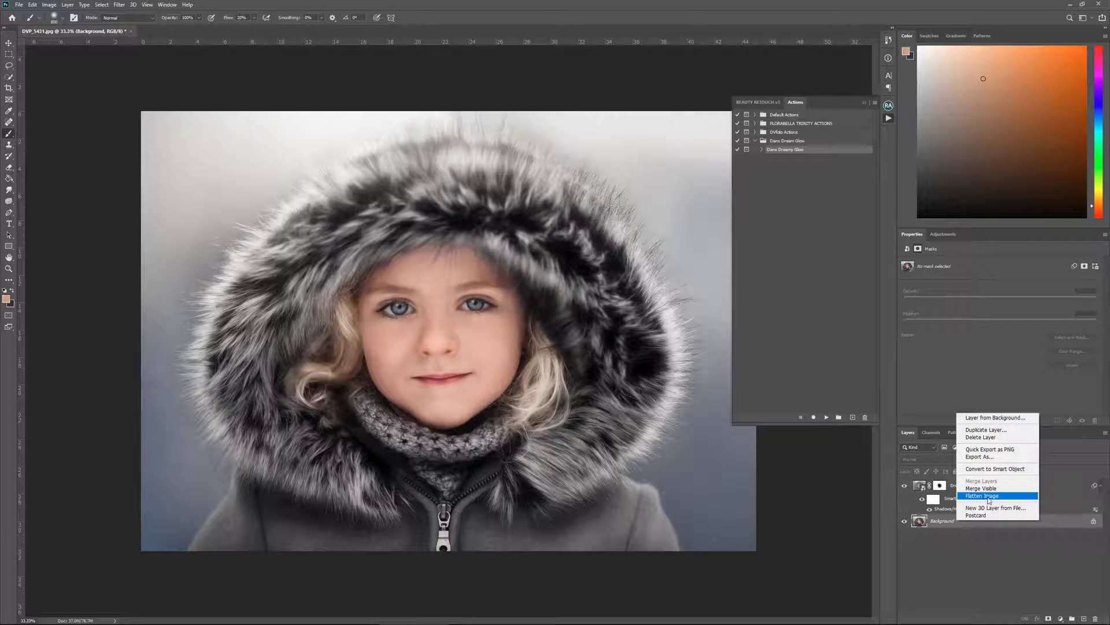
click(989, 496)
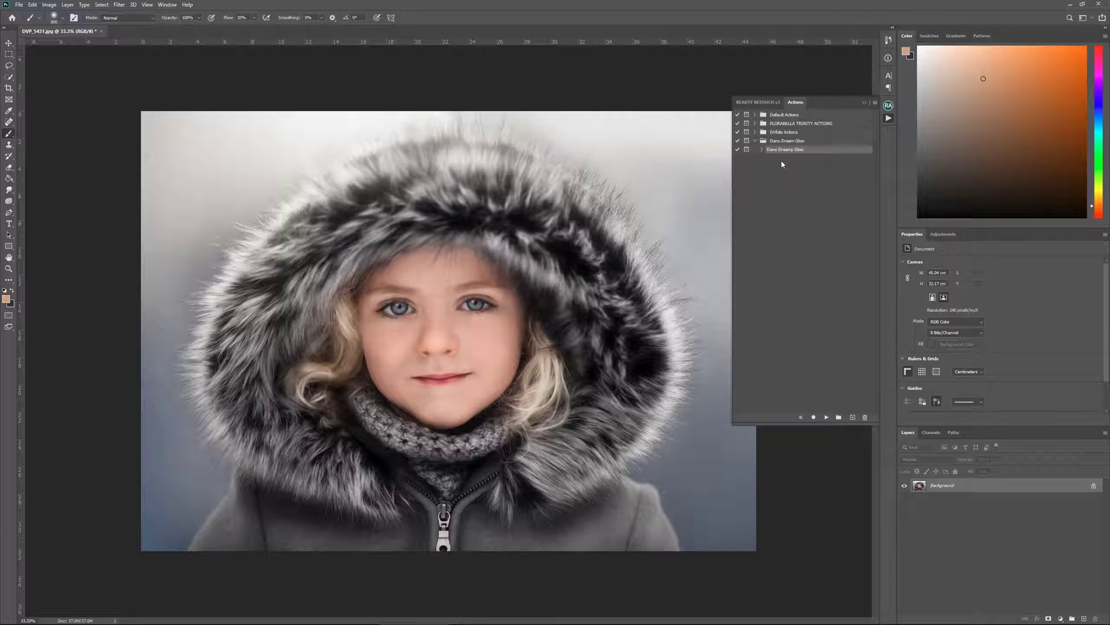
click(826, 418)
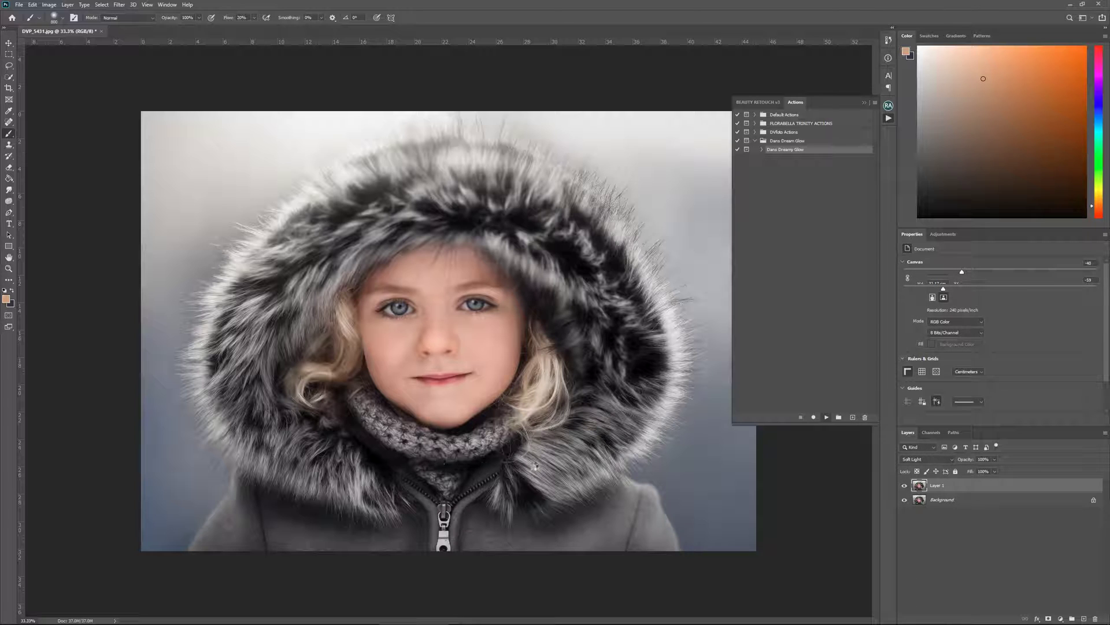
click(520, 162)
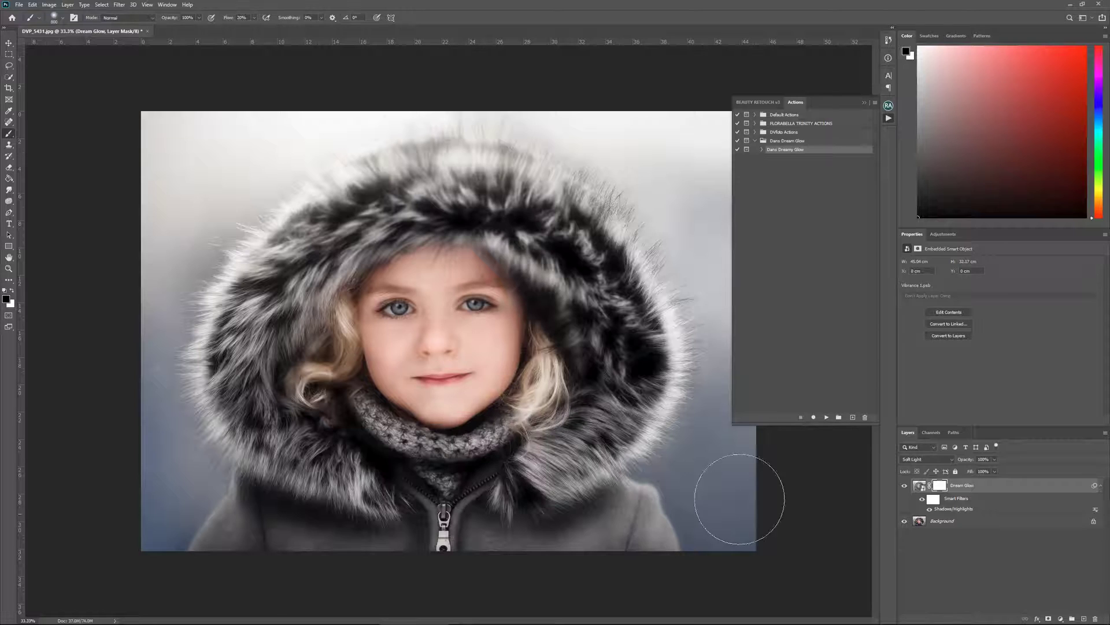
Step: Paint the glow off the girl's face on the mask, compare with and without it, and flatten again
click(939, 487)
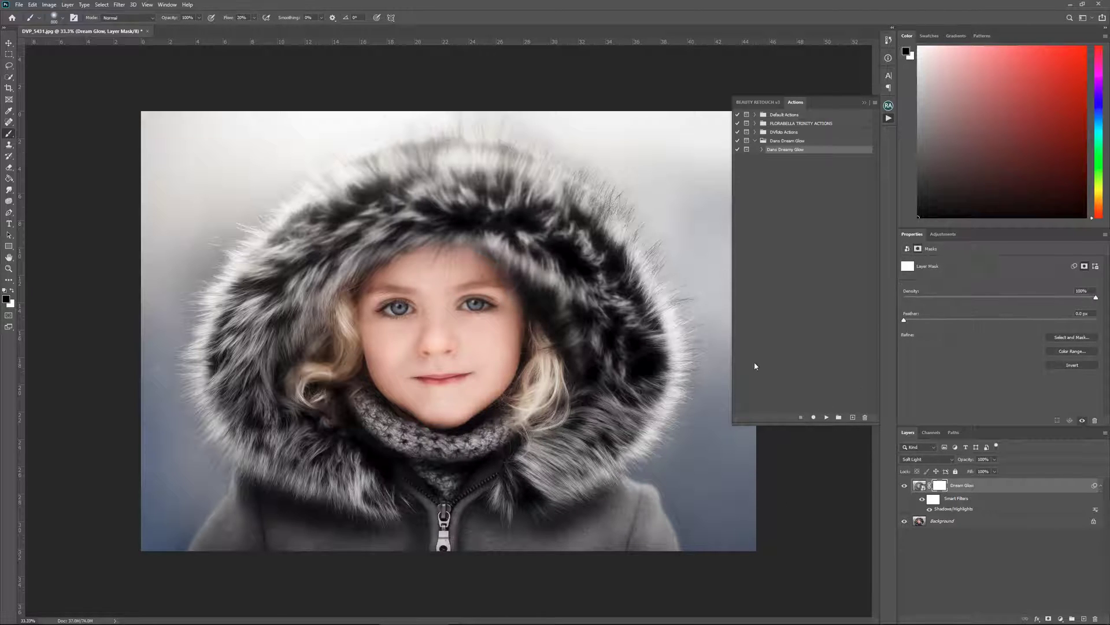
mouse_move(471, 347)
mouse_down()
mouse_move(416, 297)
mouse_move(507, 369)
mouse_move(453, 362)
mouse_move(474, 370)
mouse_up()
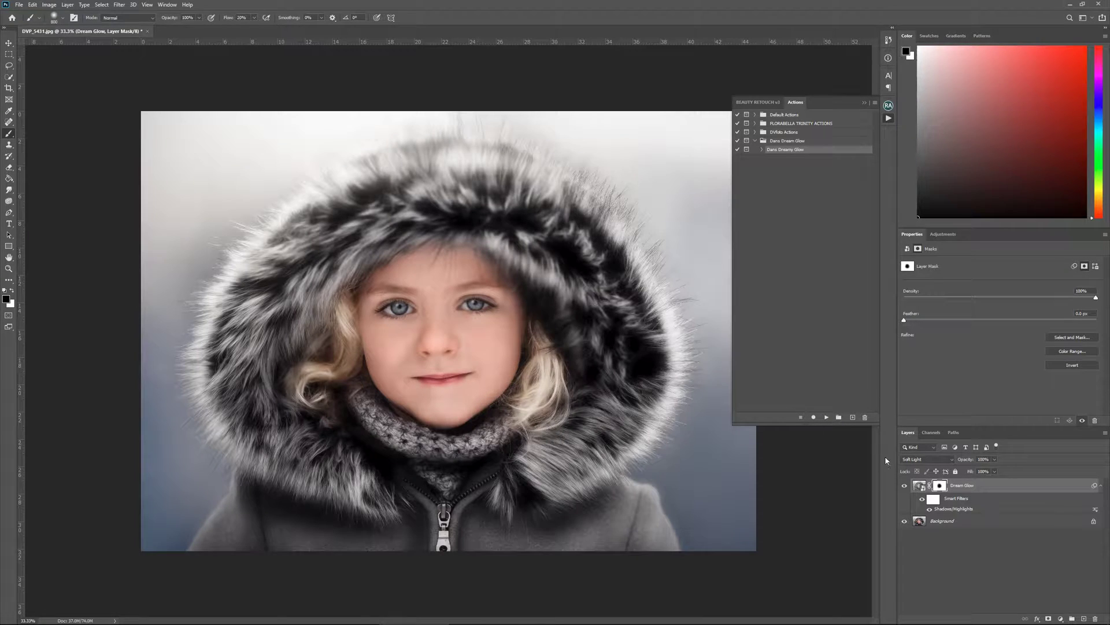
click(905, 487)
click(905, 487)
click(905, 486)
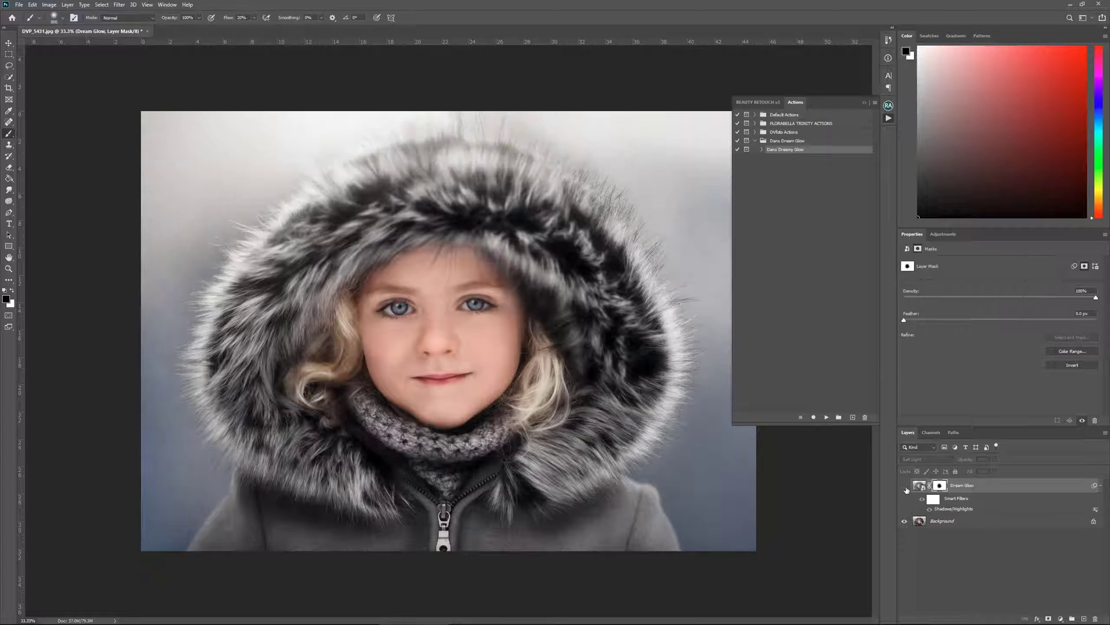
click(905, 486)
right_click(963, 523)
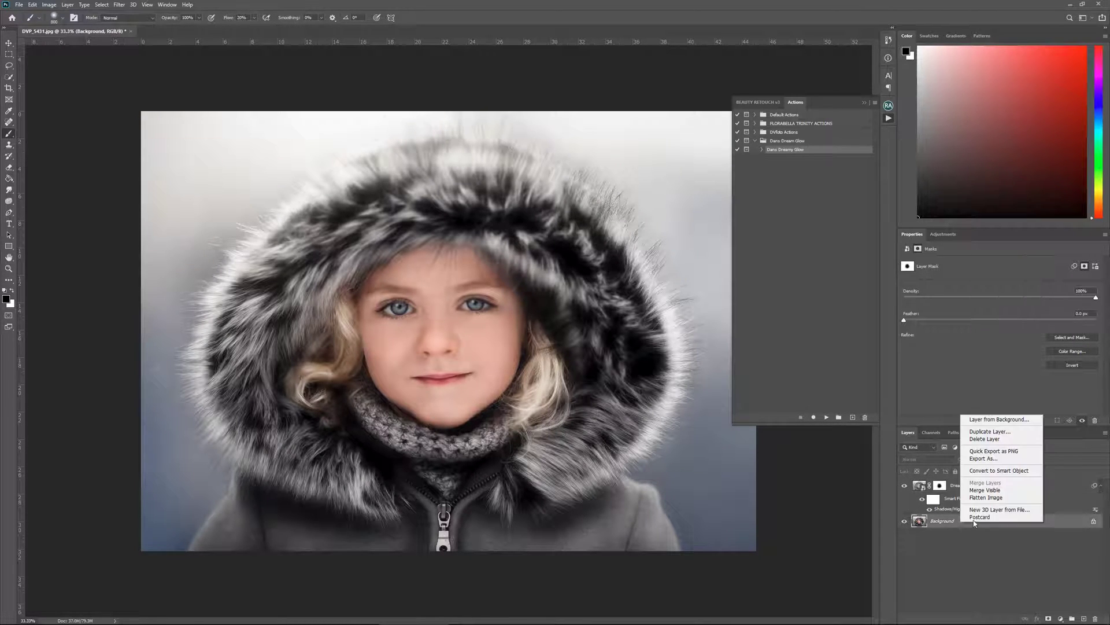
click(995, 491)
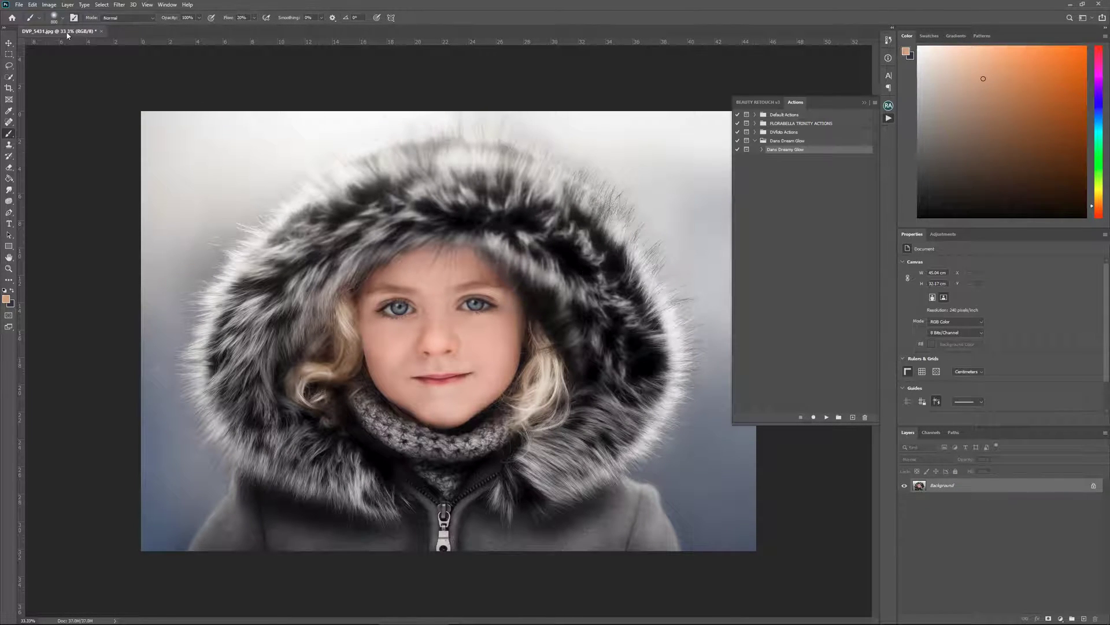
Step: Close the hooded-girl portrait without saving and open SCC03129-Edit from the Home screen
click(100, 31)
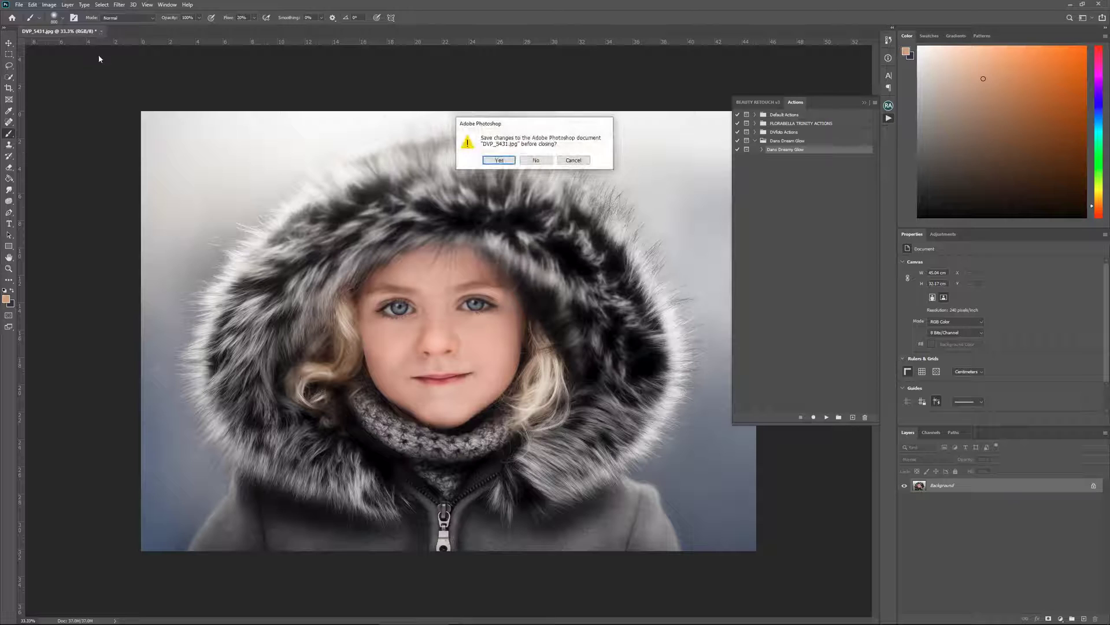
click(536, 160)
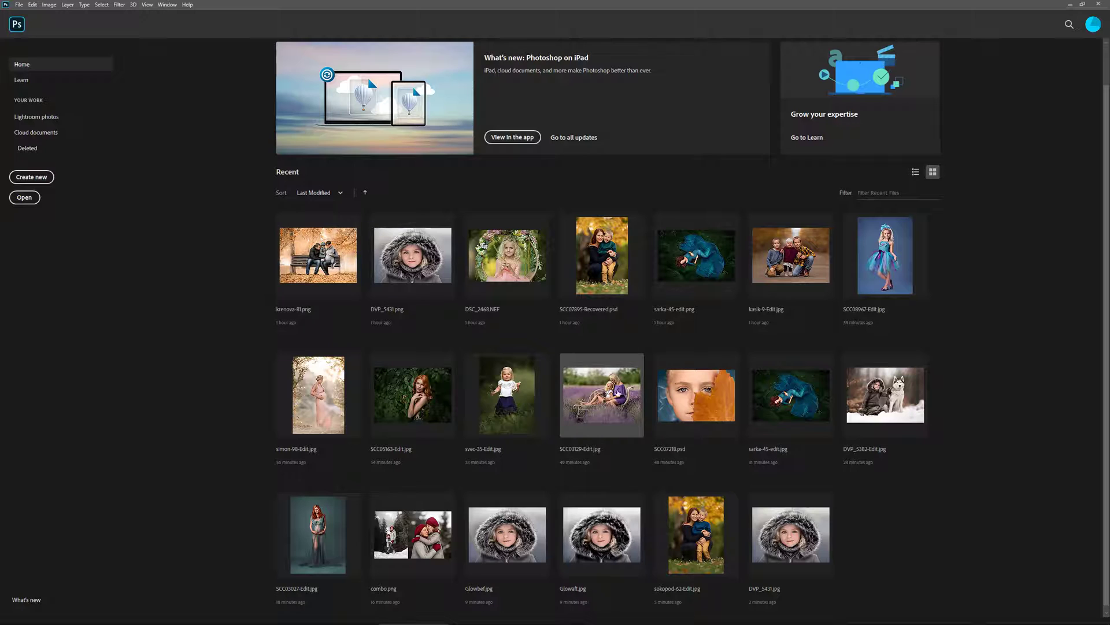
click(601, 395)
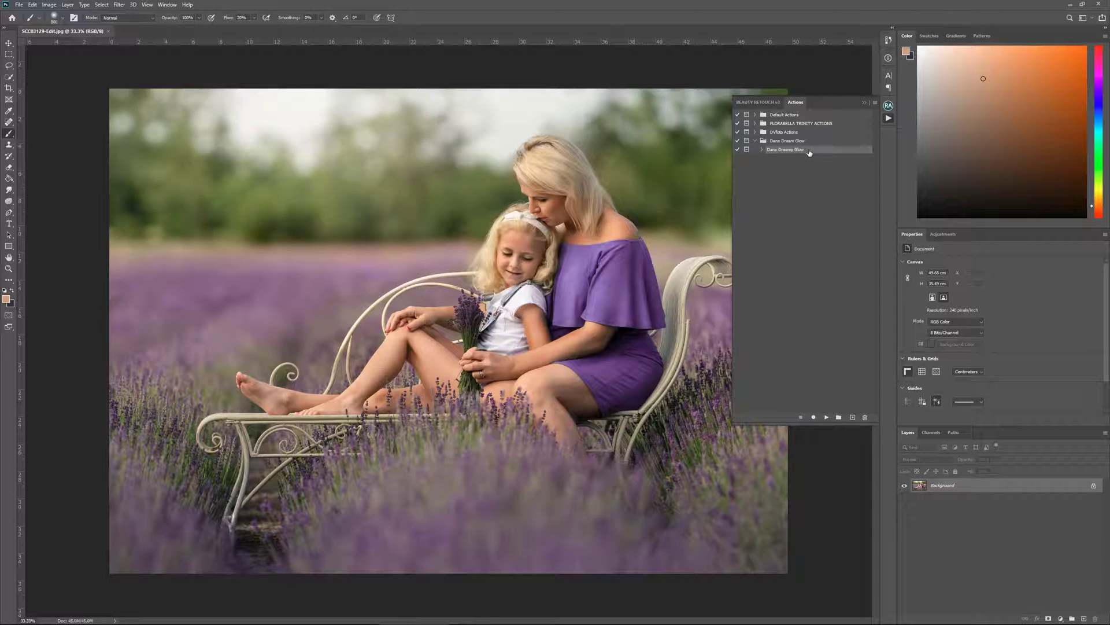
Step: Run the Dream Glow action on the lavender photo, stop it, and lower the glow opacity to about 45%
click(827, 417)
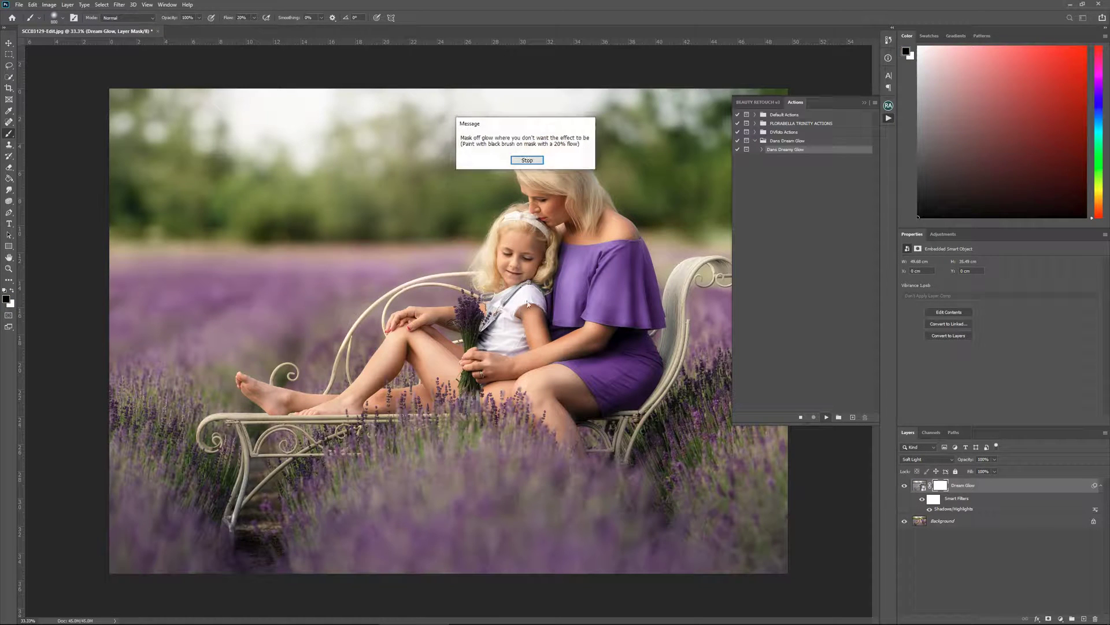
click(527, 160)
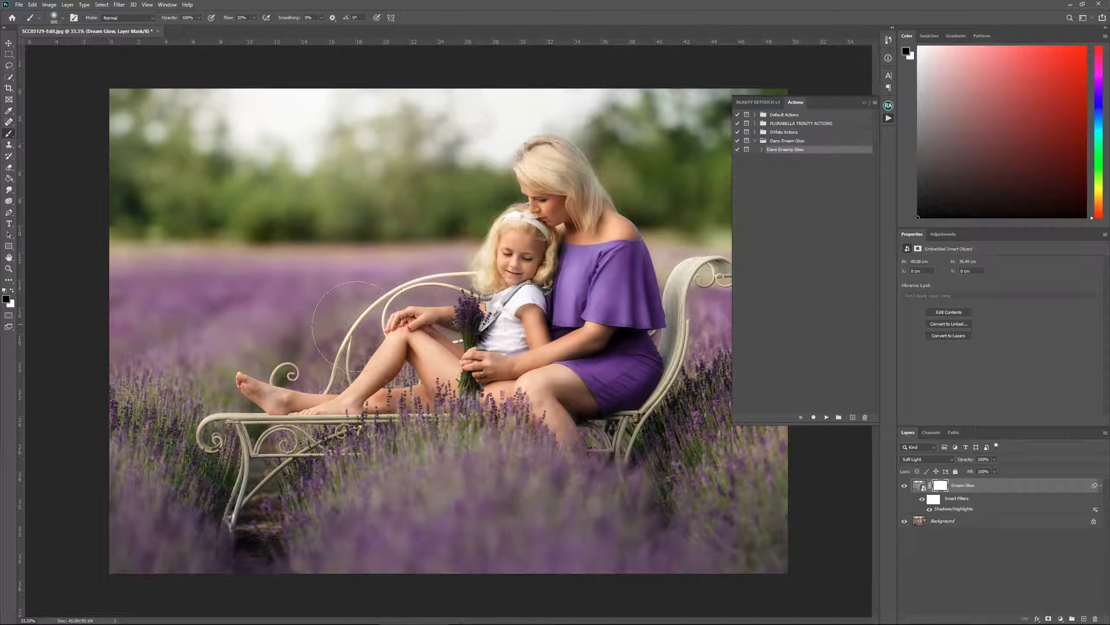
click(863, 104)
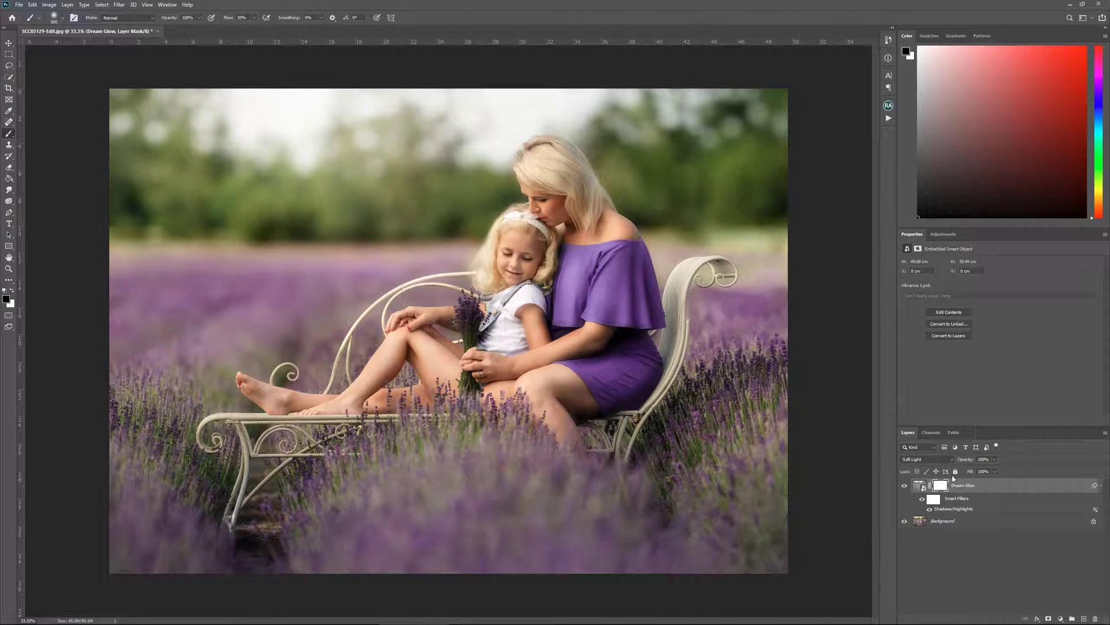
drag(966, 461, 942, 466)
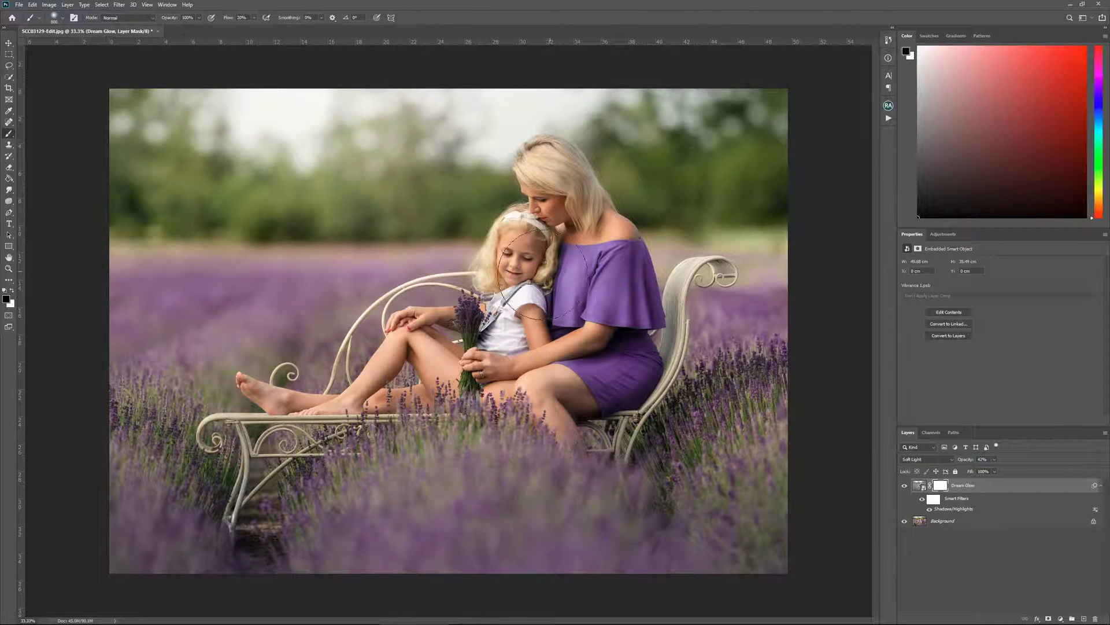
click(946, 481)
Step: Paint the glow off the woman's hair and the lavender right of the bench, comparing and raising opacity
drag(503, 136, 538, 174)
click(904, 486)
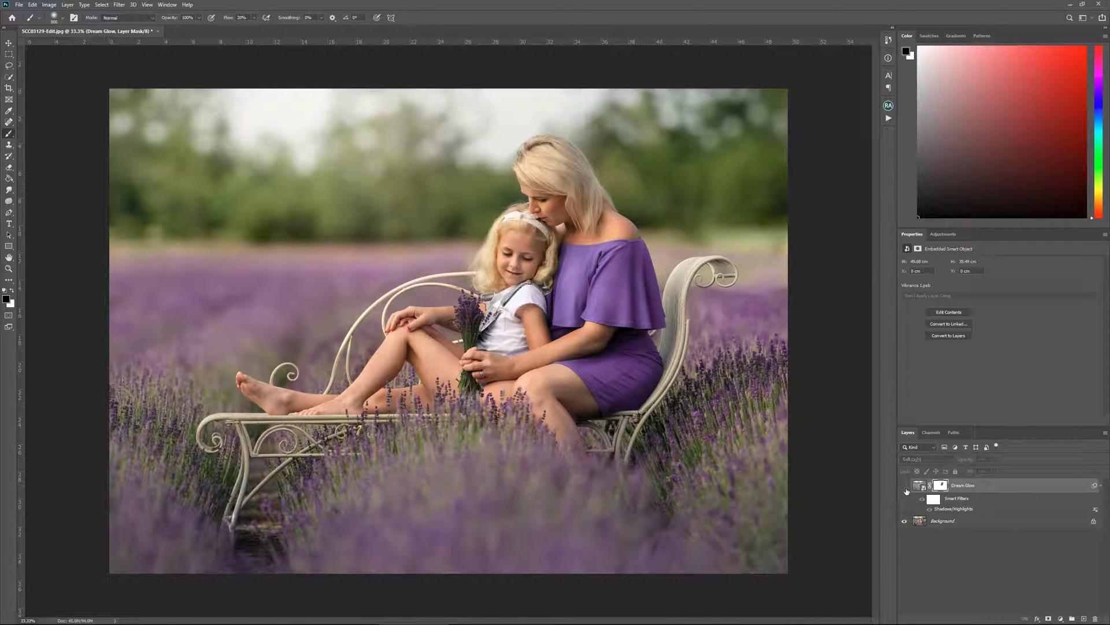
click(905, 487)
mouse_move(966, 459)
mouse_down()
mouse_move(989, 462)
mouse_move(973, 465)
mouse_up()
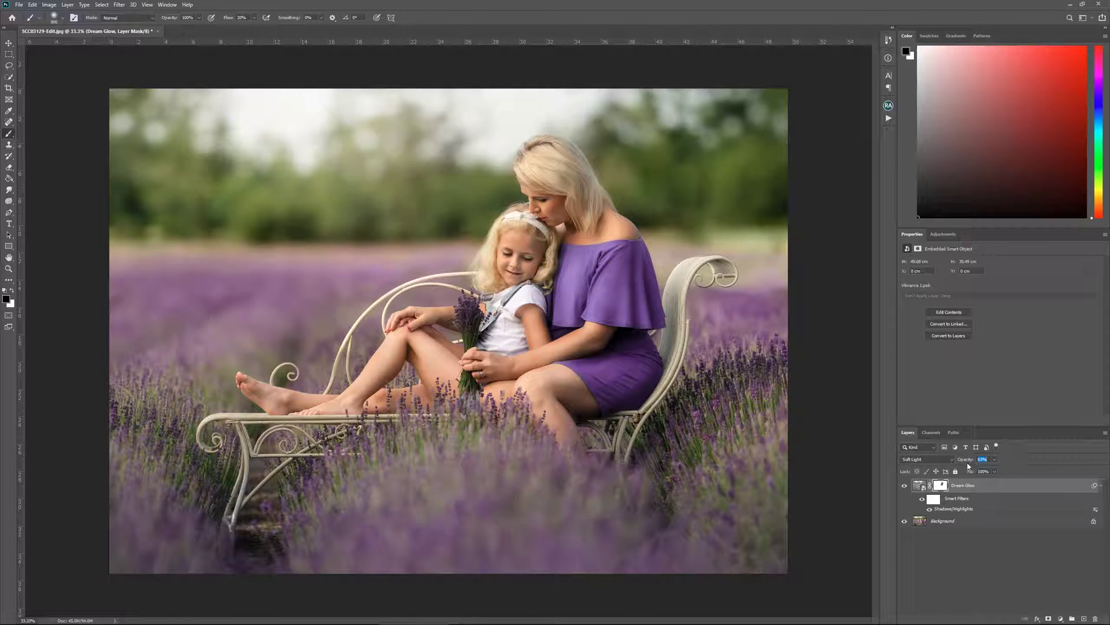
drag(755, 376, 678, 389)
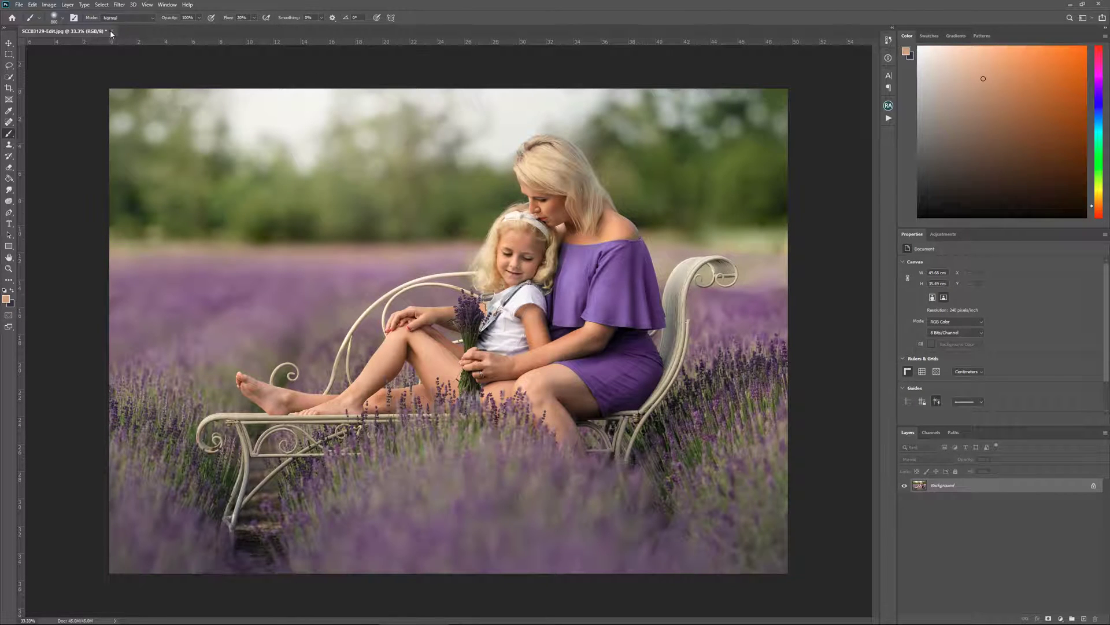
click(112, 32)
Step: Discard the lavender photo's changes, open SCC03027-Edit.jpg and zoom it to fill the window
click(536, 162)
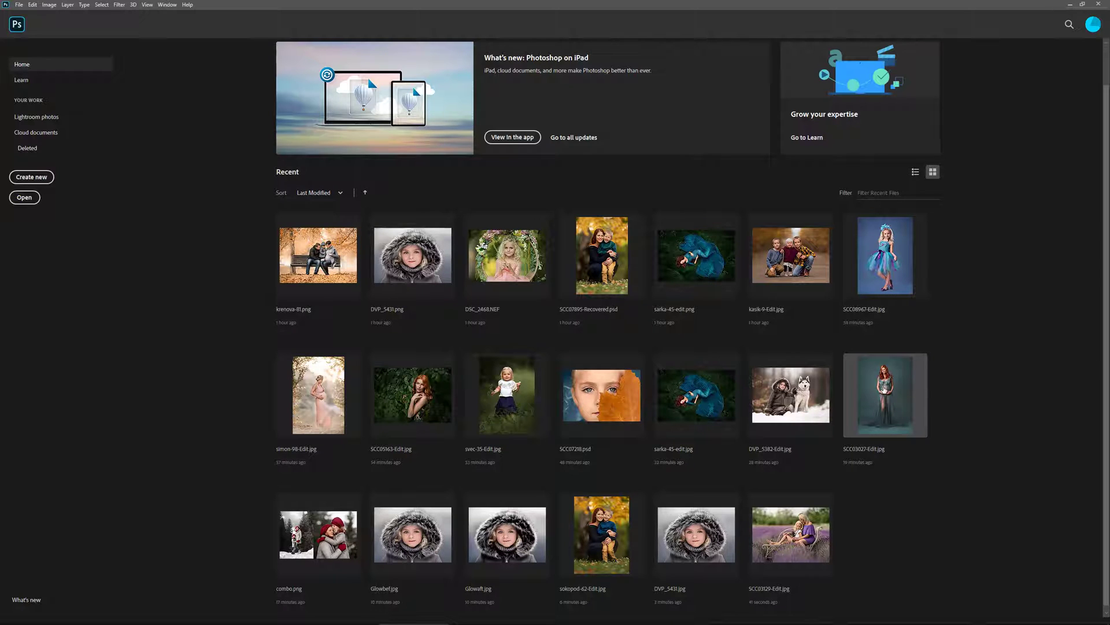
click(886, 395)
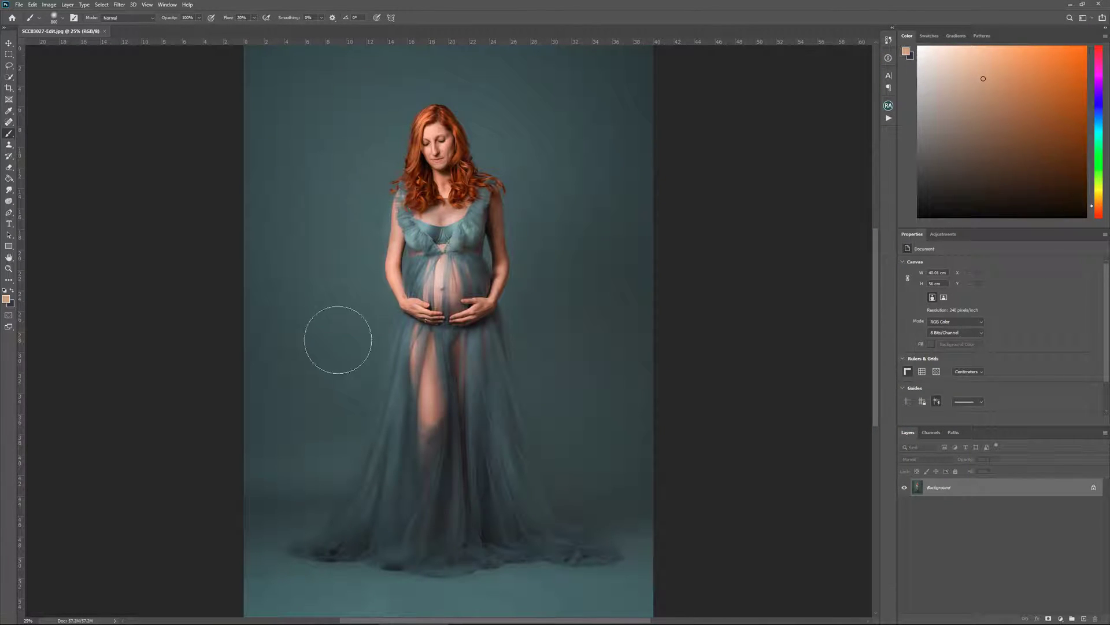
click(15, 270)
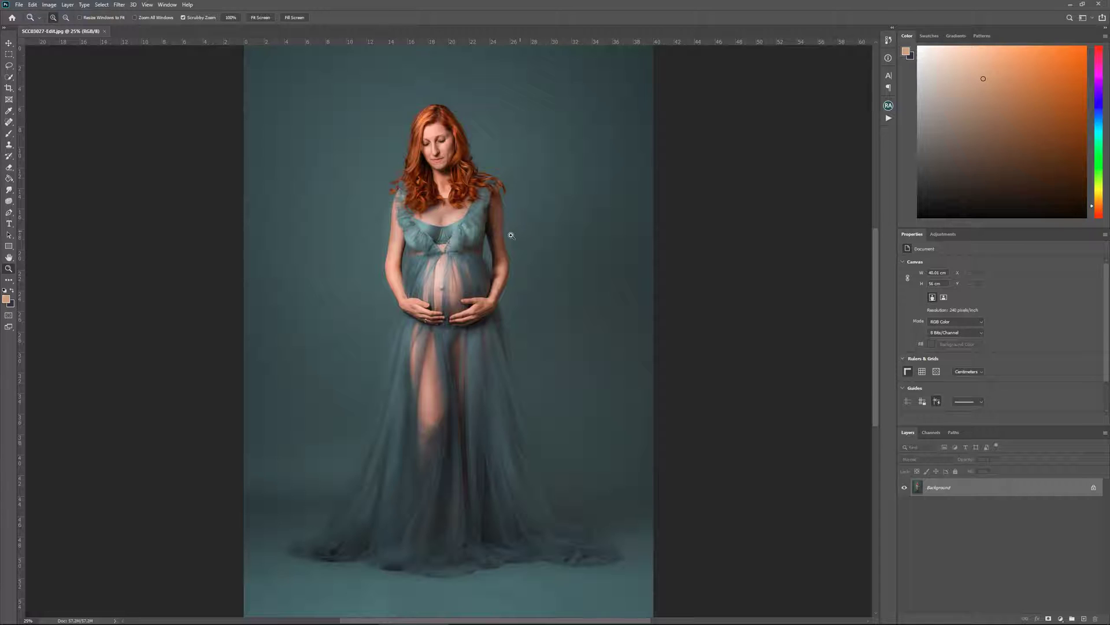
drag(511, 236, 489, 234)
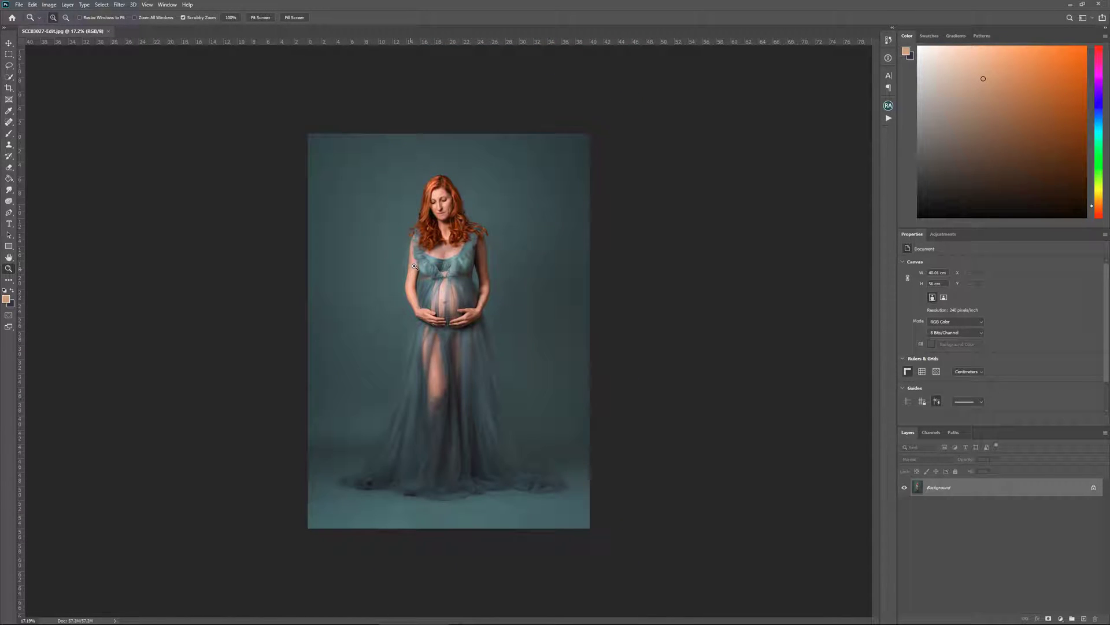
mouse_move(433, 237)
mouse_down()
mouse_move(469, 237)
mouse_move(448, 237)
mouse_up()
Step: Play Dans Dreamy Glow, stop at its message, zoom in on the woman, and select the layer mask
click(888, 119)
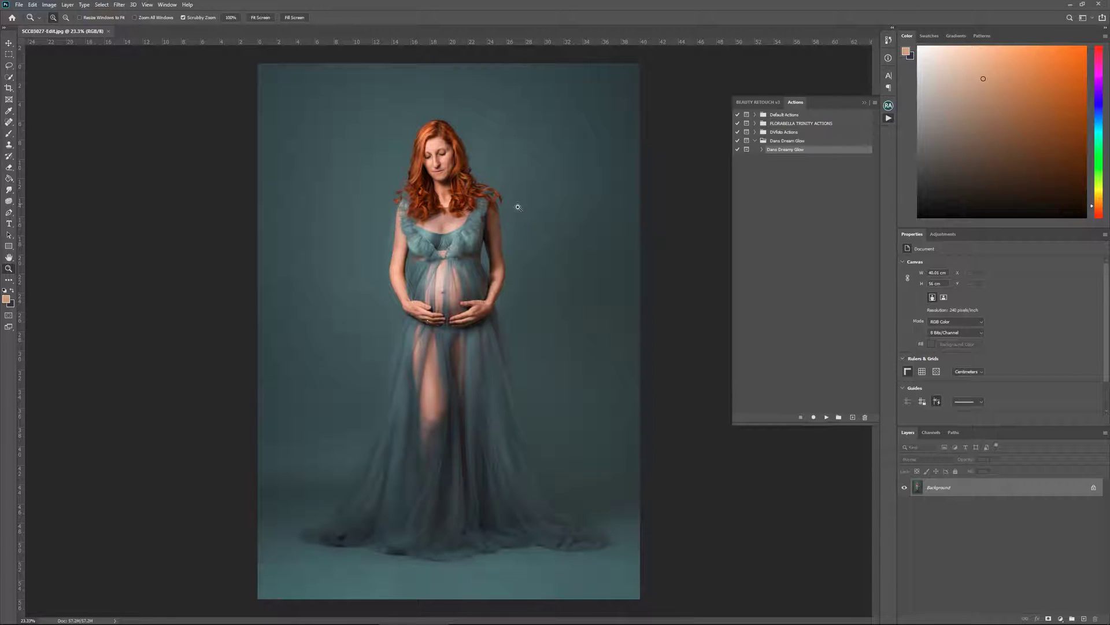
click(827, 417)
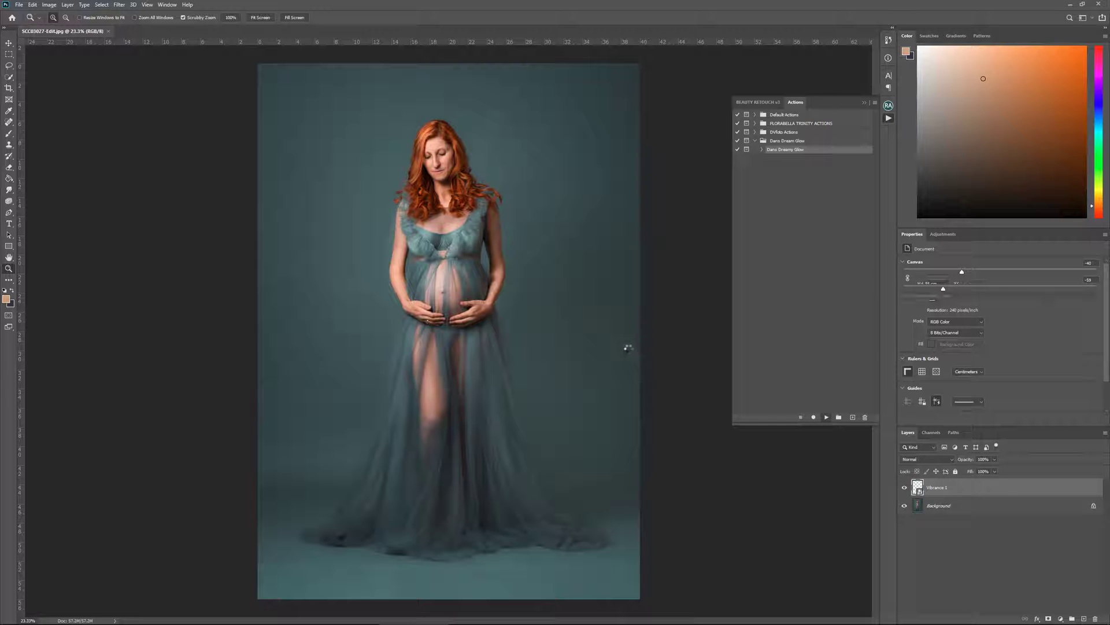
click(526, 163)
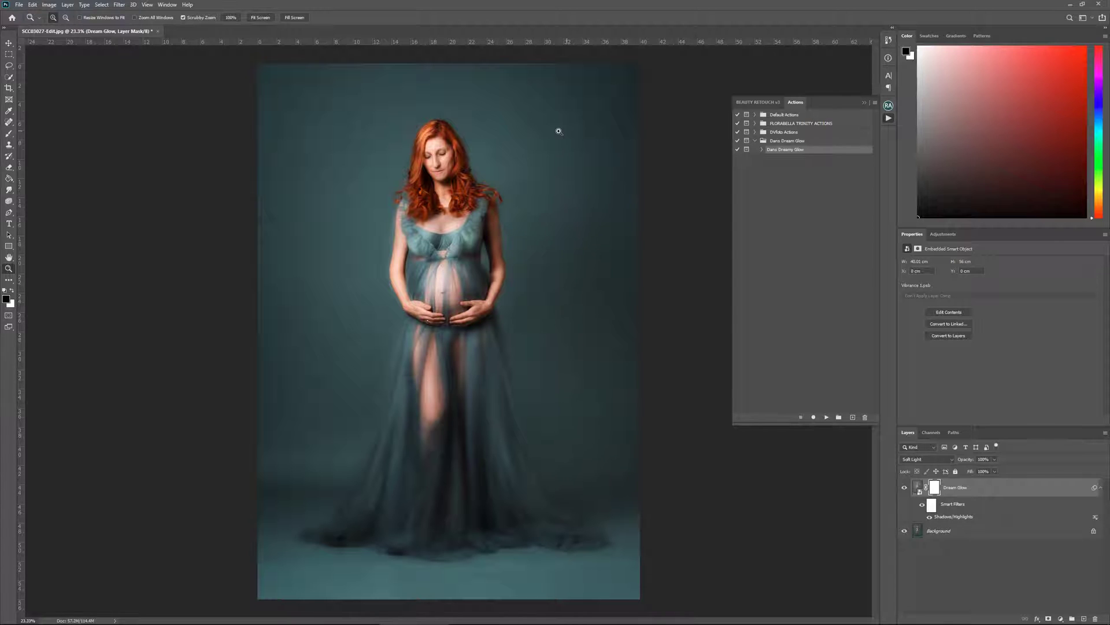
alt+click(575, 208)
drag(575, 209, 575, 181)
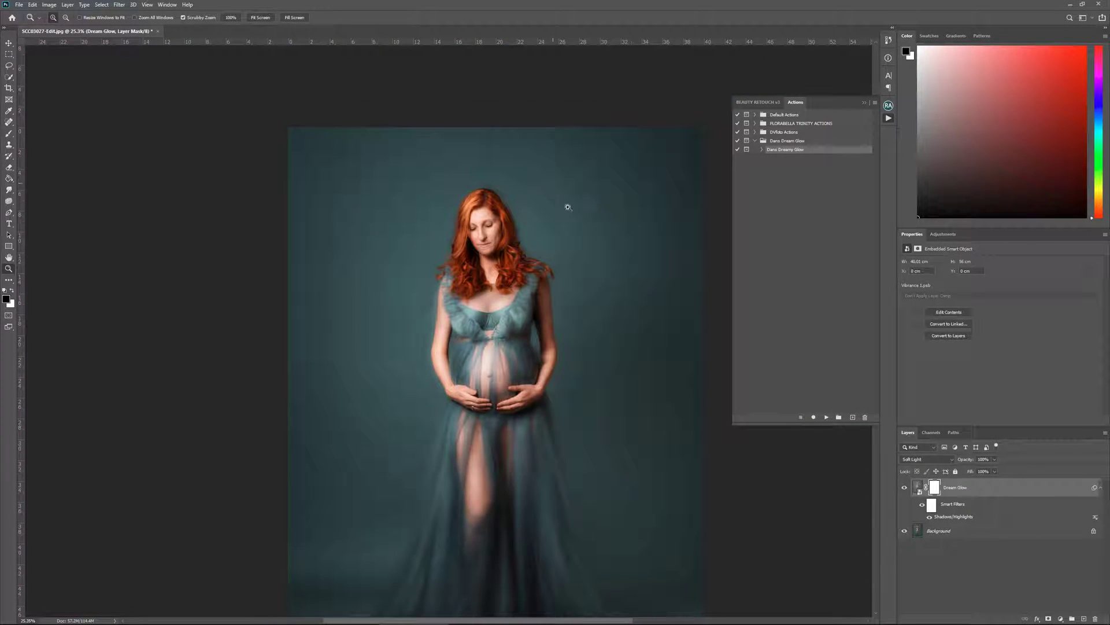
drag(628, 262, 582, 198)
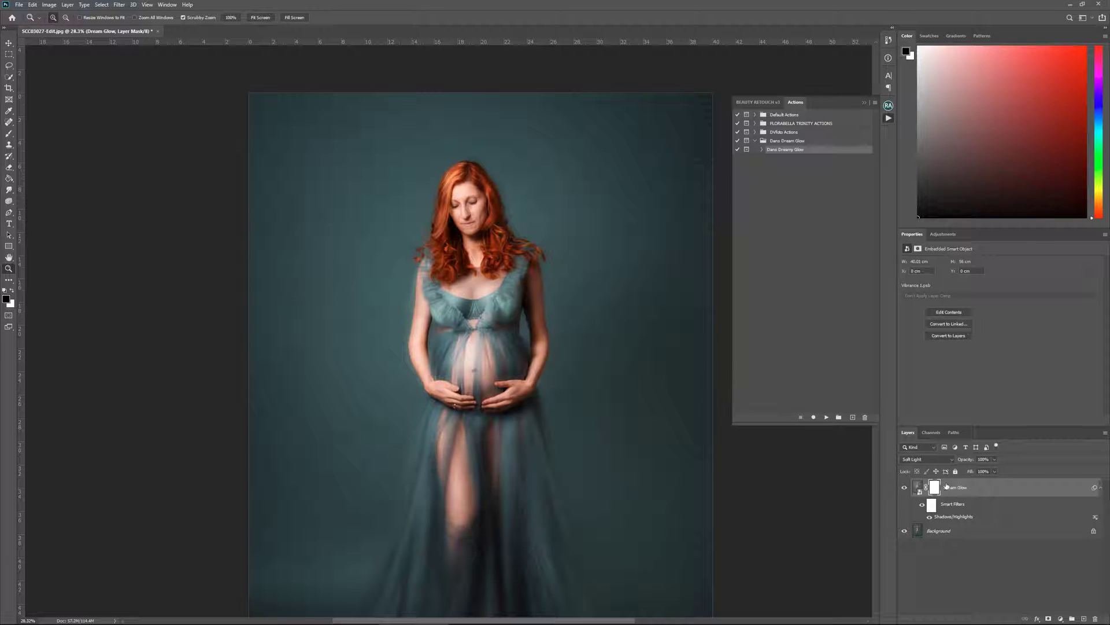
click(936, 492)
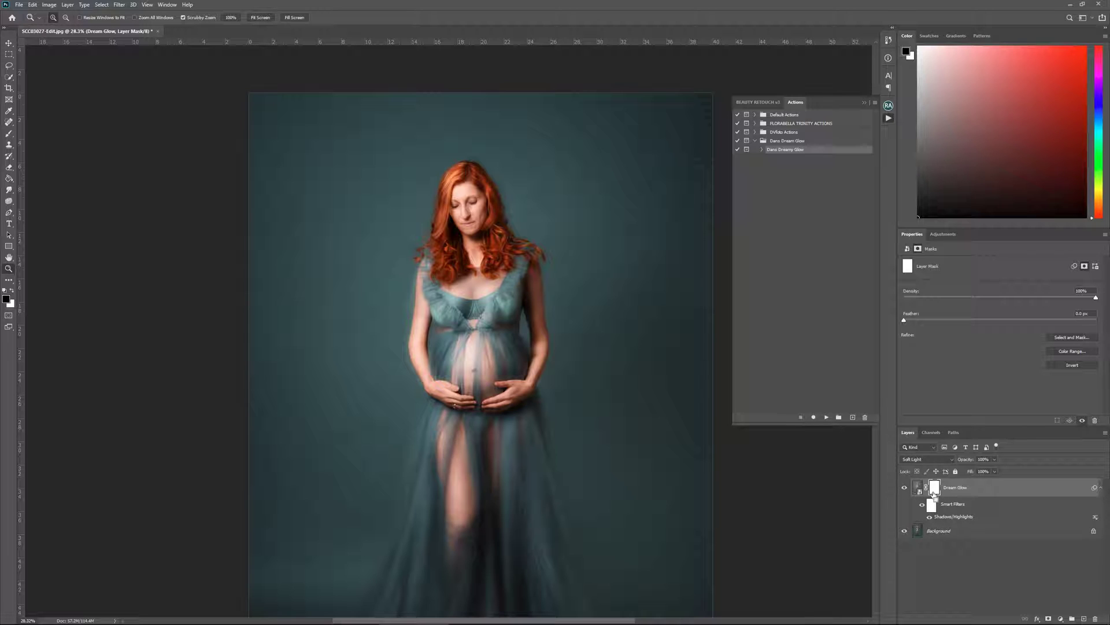
Step: Invert the Dream Glow mask with Ctrl+I, then paint white over the belly, bodice, upper leg and skirt
key(ctrl+i)
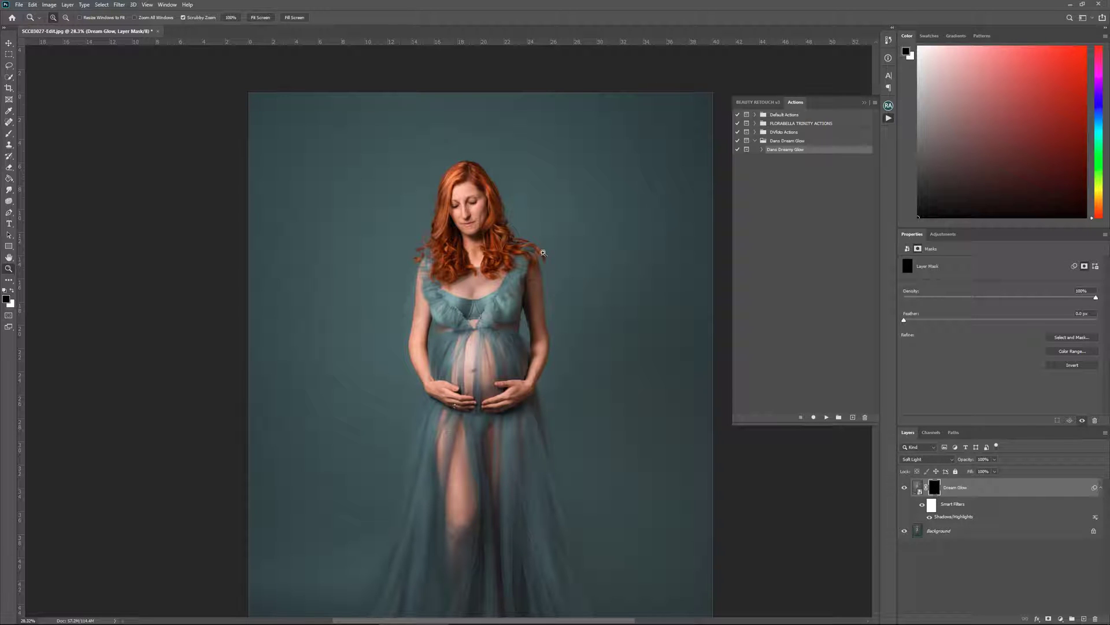
key(ctrl+minus)
key(ctrl+minus)
key(ctrl+0)
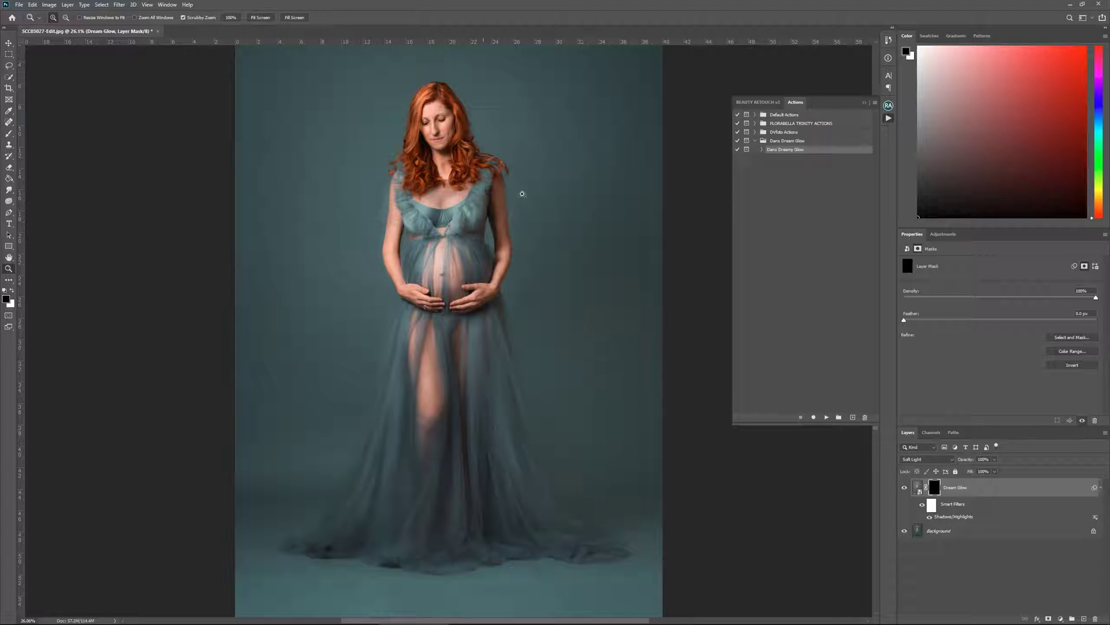
click(10, 134)
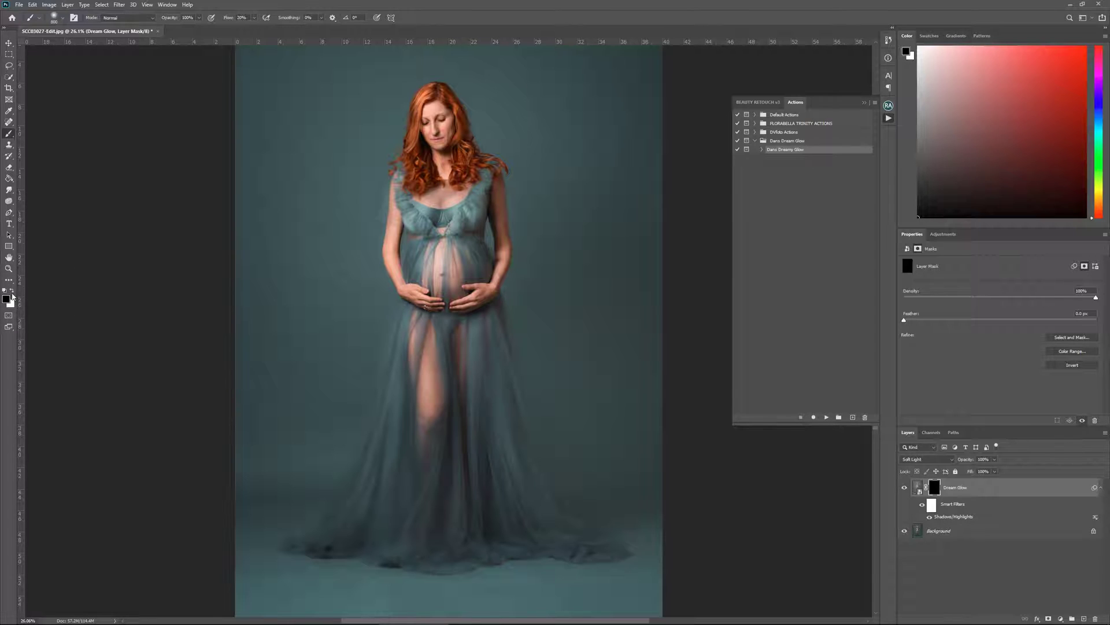
click(14, 292)
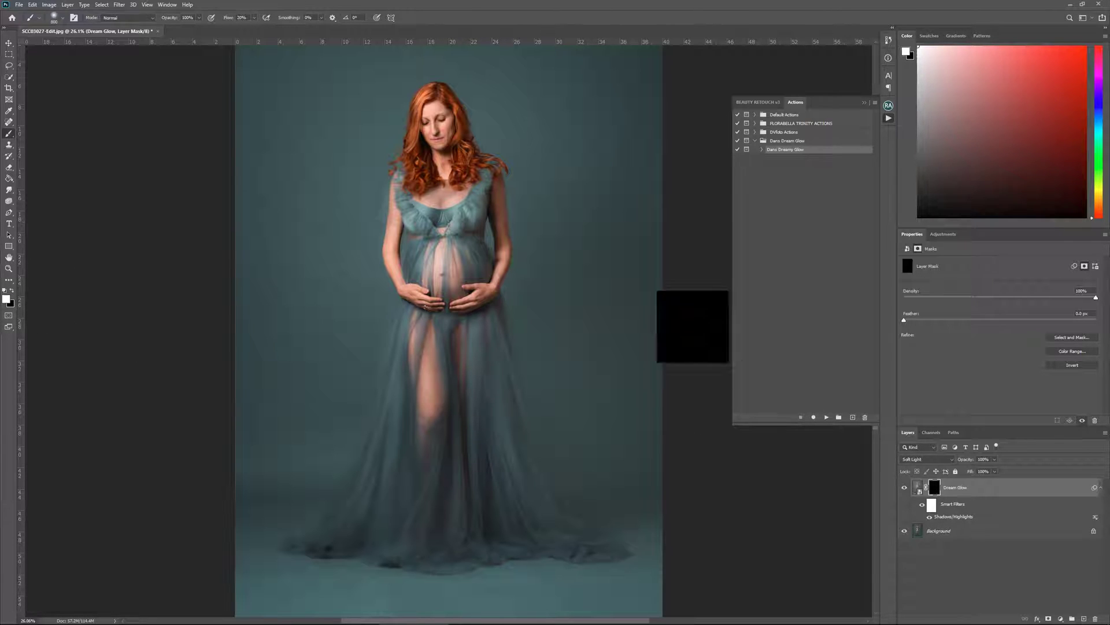
mouse_move(422, 261)
mouse_down()
mouse_move(442, 208)
mouse_move(439, 248)
mouse_move(442, 203)
mouse_up()
drag(433, 395, 404, 484)
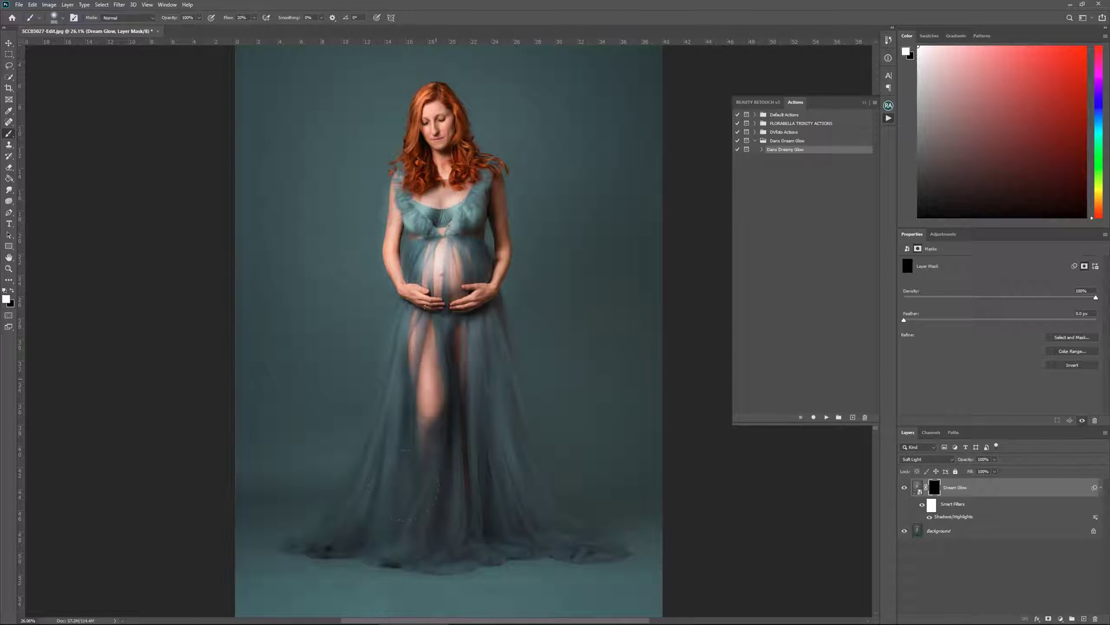
mouse_move(481, 392)
mouse_down()
mouse_move(520, 492)
mouse_move(457, 402)
mouse_up()
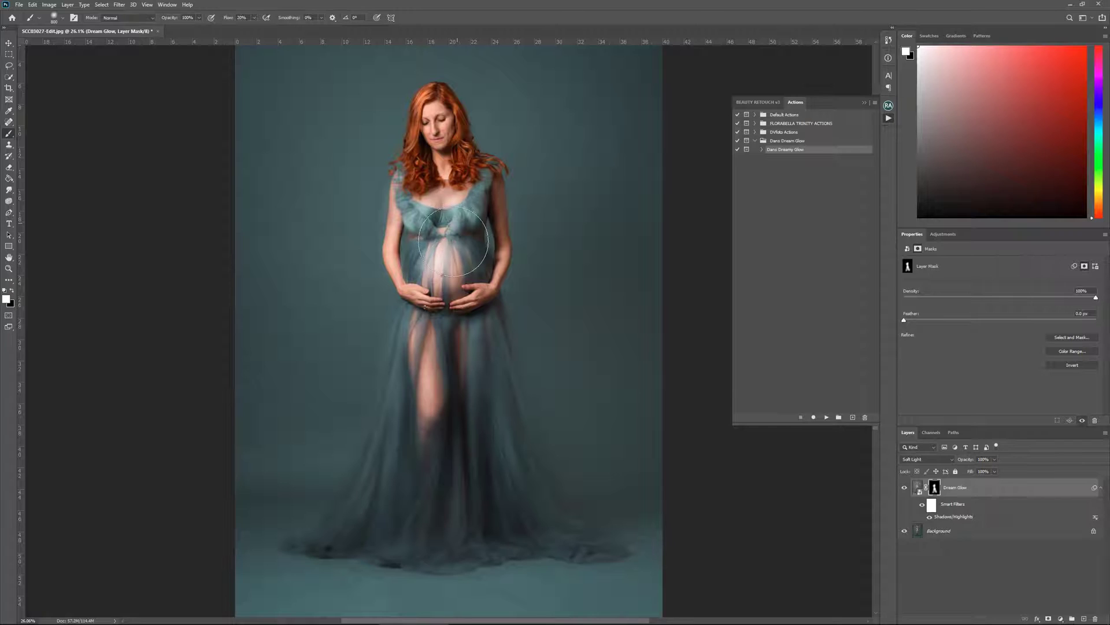
mouse_move(427, 181)
mouse_down()
mouse_move(429, 211)
mouse_move(435, 201)
mouse_up()
key(bracketleft)
key(bracketleft)
key(bracketleft)
key(bracketleft)
key(bracketleft)
key(bracketleft)
key(bracketleft)
key(bracketleft)
key(bracketleft)
key(bracketleft)
Step: Set the Shadows/Highlights smart filter to Shadows 78% and Highlights 50%
double_click(958, 517)
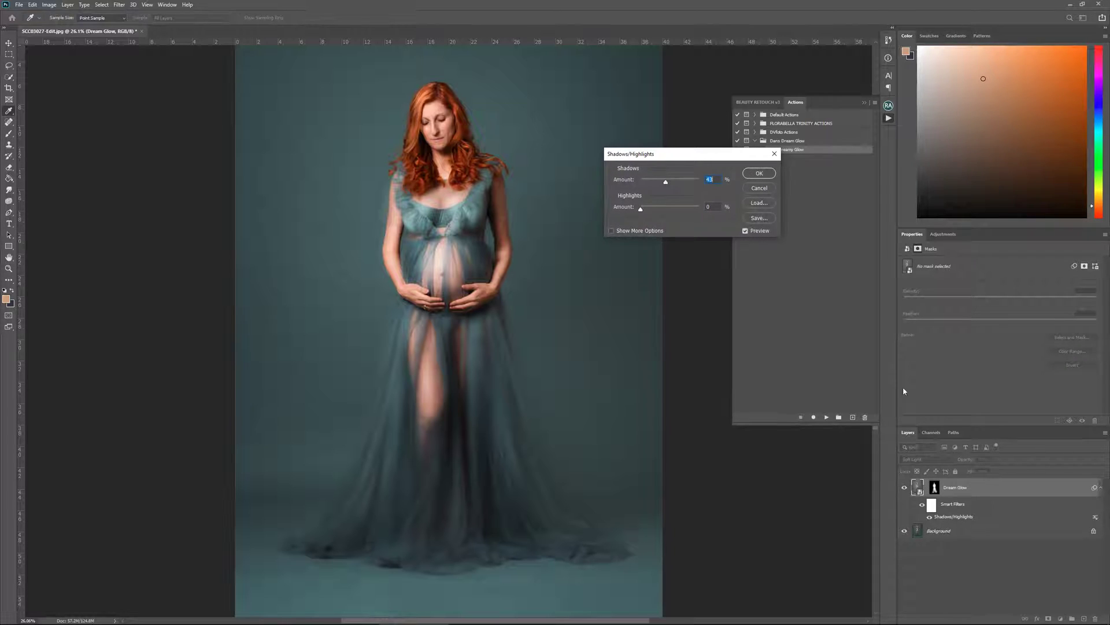
drag(667, 184, 687, 185)
drag(651, 211, 670, 209)
click(759, 173)
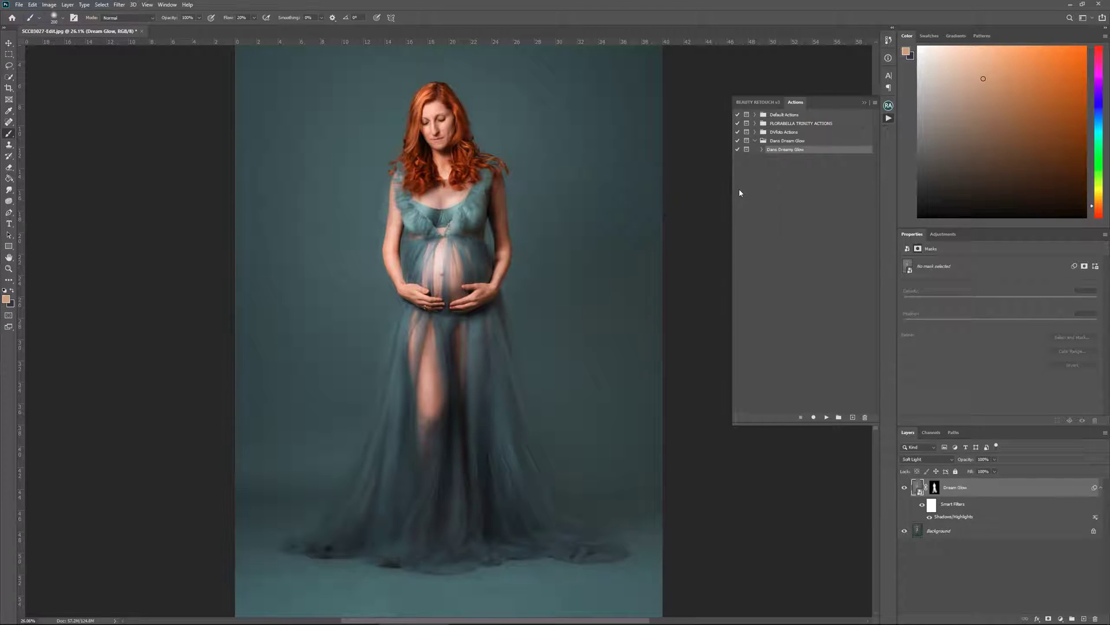
Step: Toggle the Dream Glow layer repeatedly to compare, leaving it visible
click(906, 490)
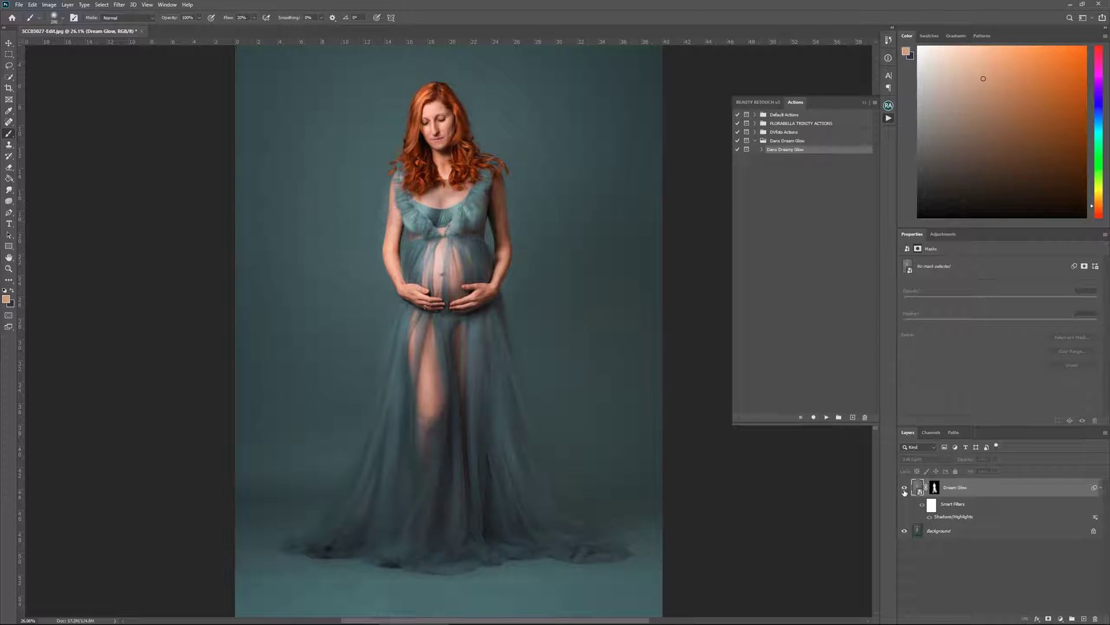
click(905, 489)
click(905, 490)
click(905, 489)
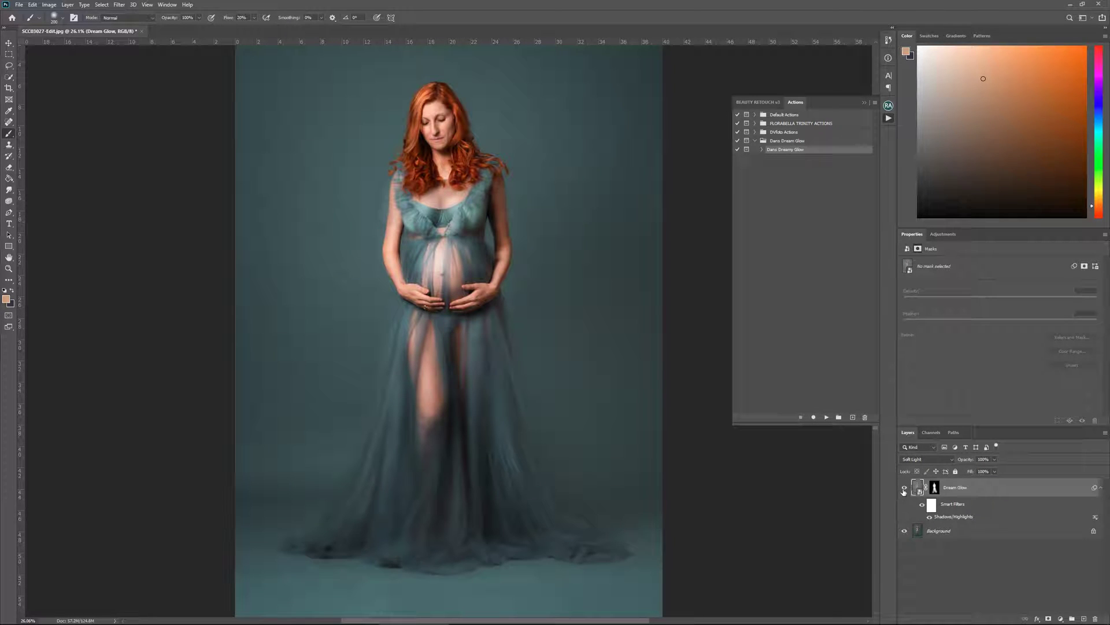
click(904, 489)
click(905, 489)
click(905, 489)
click(905, 489)
click(906, 488)
click(905, 489)
click(905, 488)
click(905, 489)
Step: Zoom out to a small view and close the maternity portrait
click(9, 268)
drag(483, 247, 472, 274)
click(142, 32)
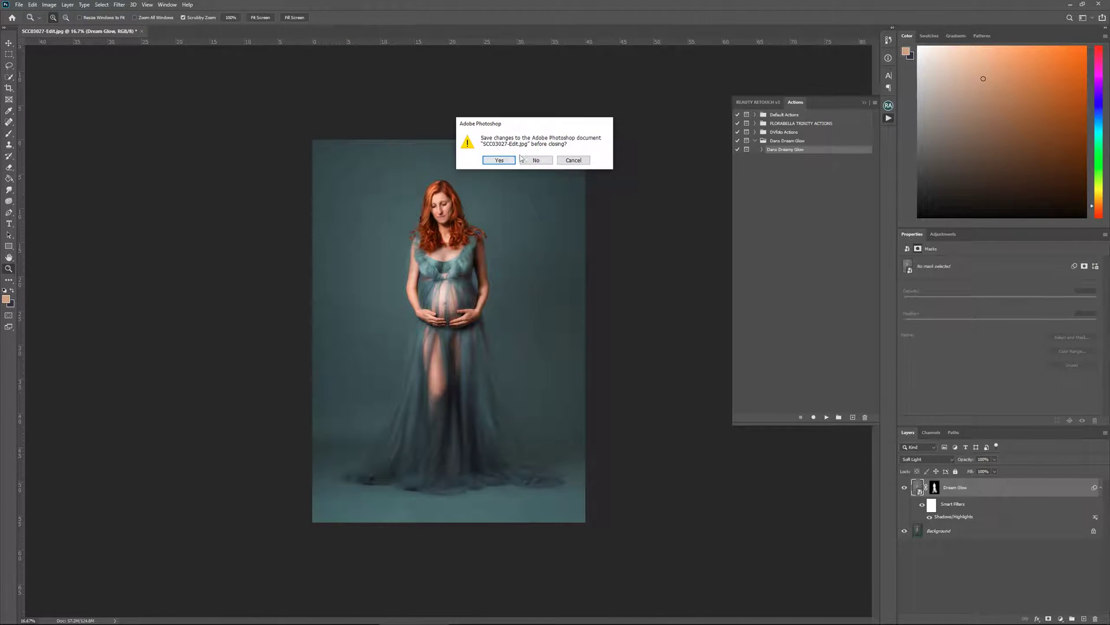
Step: Discard changes to SCC03027-Edit.jpg and open krenova-81.png from the Home screen
click(542, 162)
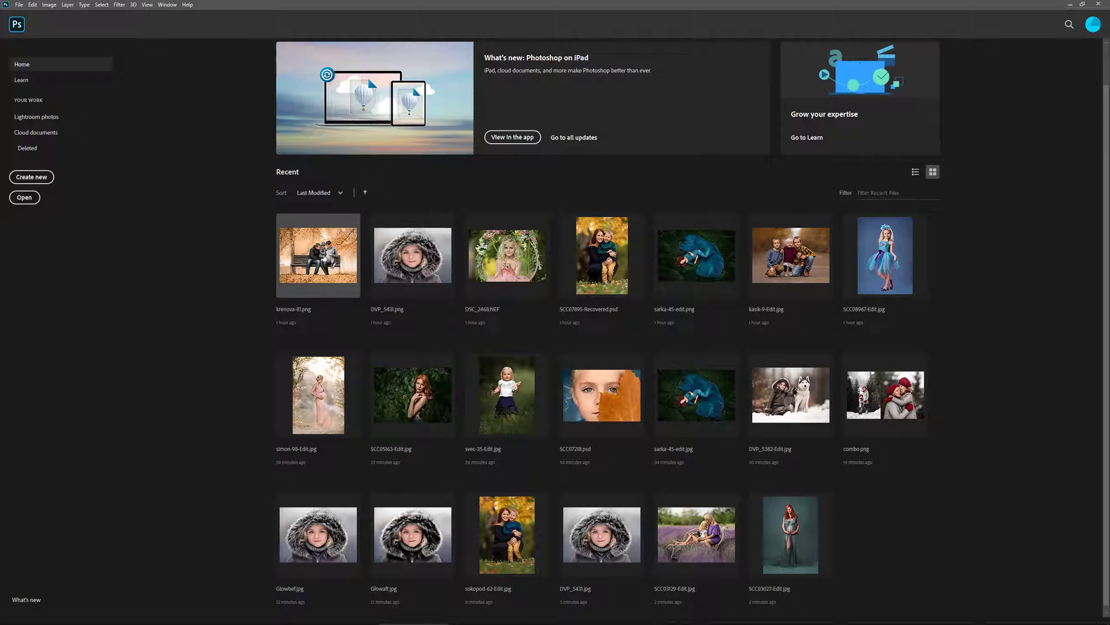
click(328, 265)
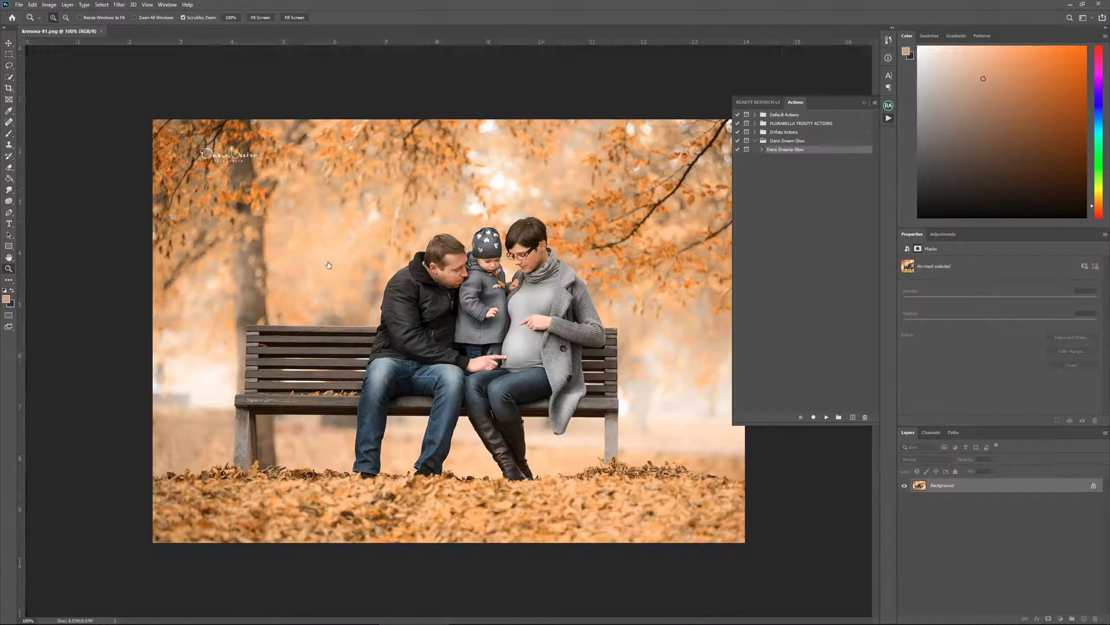
Step: Run Dans Dreamy Glow on the autumn family photo, stop it, and ready a size-90 brush on the mask
click(827, 417)
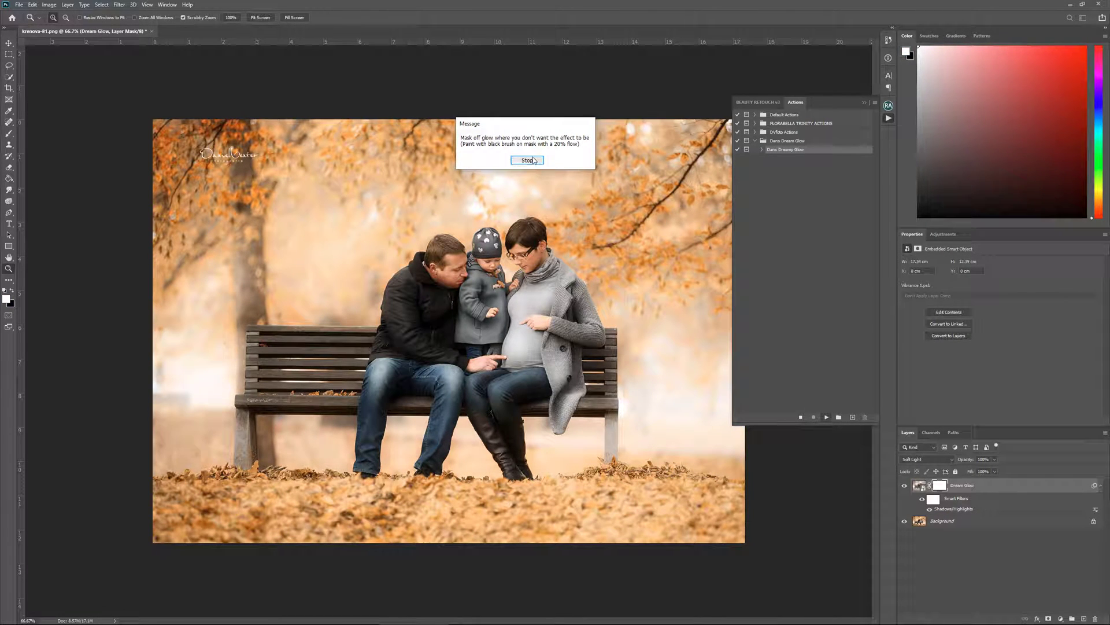
click(526, 160)
drag(555, 313, 613, 365)
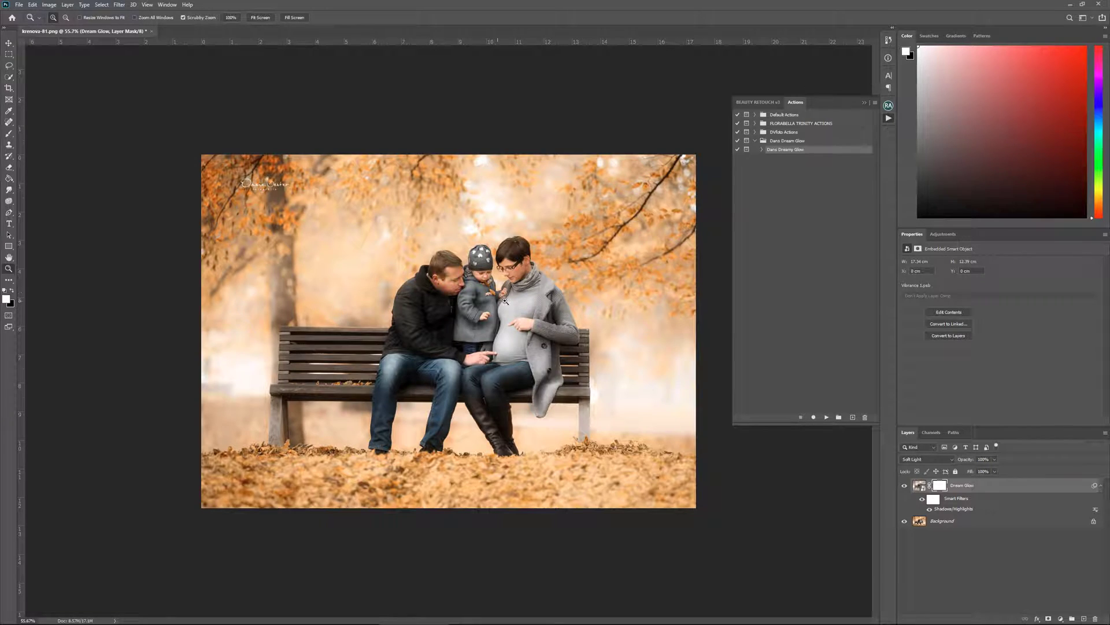
drag(506, 301, 551, 315)
click(944, 489)
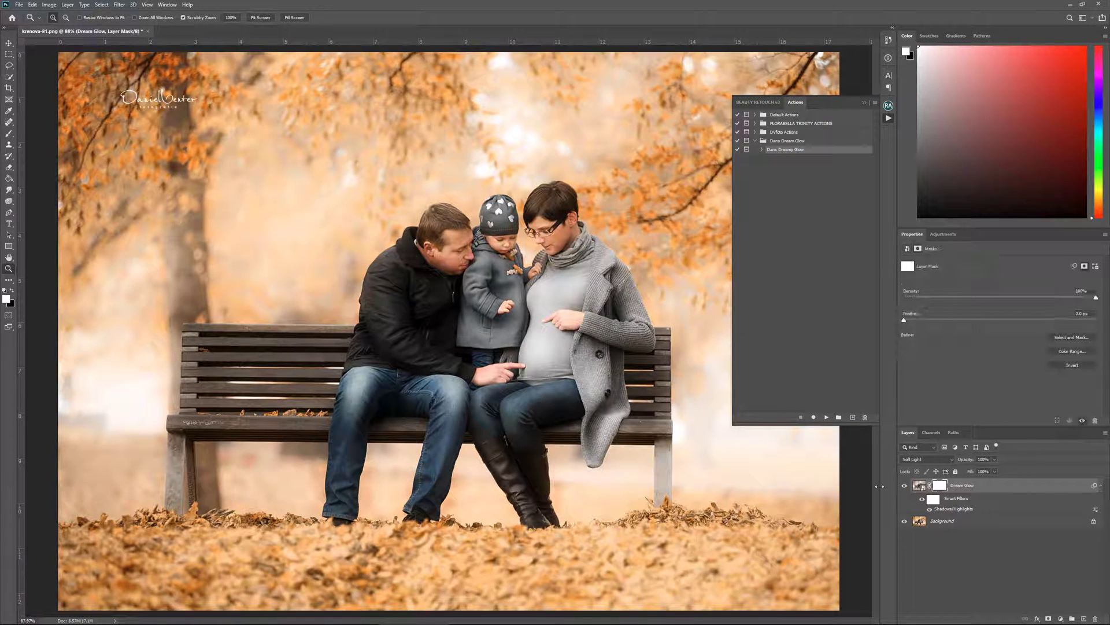
click(9, 133)
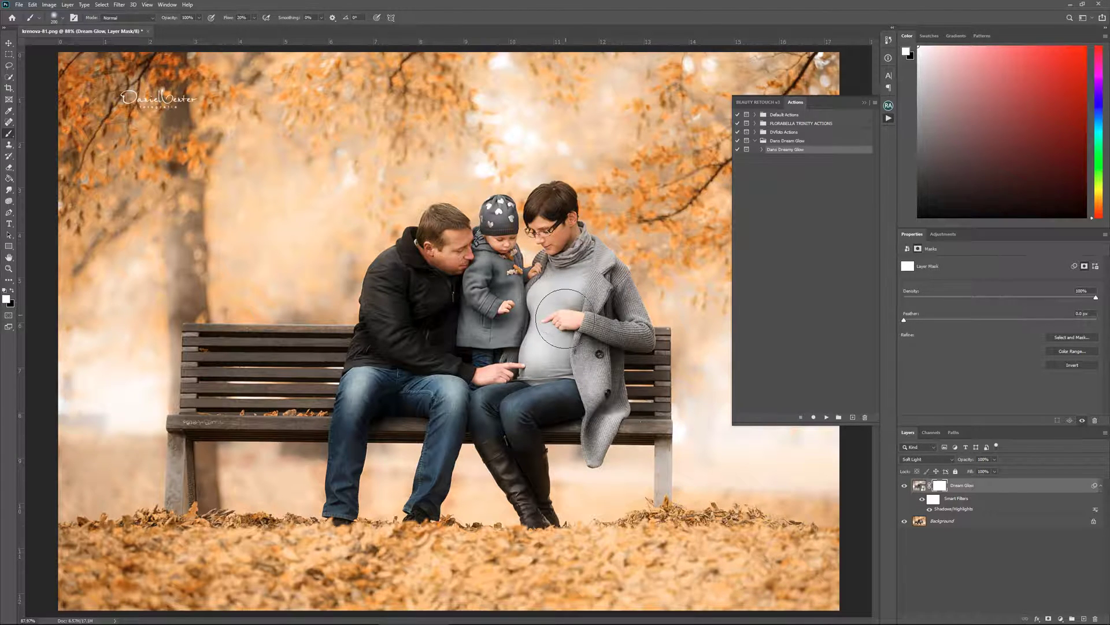
key(bracketleft)
key(bracketleft)
key(bracketleft)
key(bracketleft)
key(bracketleft)
Step: Compare the family photo with and without the glow, then lower the Dream Glow opacity to 69%
click(9, 268)
drag(578, 311, 495, 311)
click(495, 312)
click(500, 306)
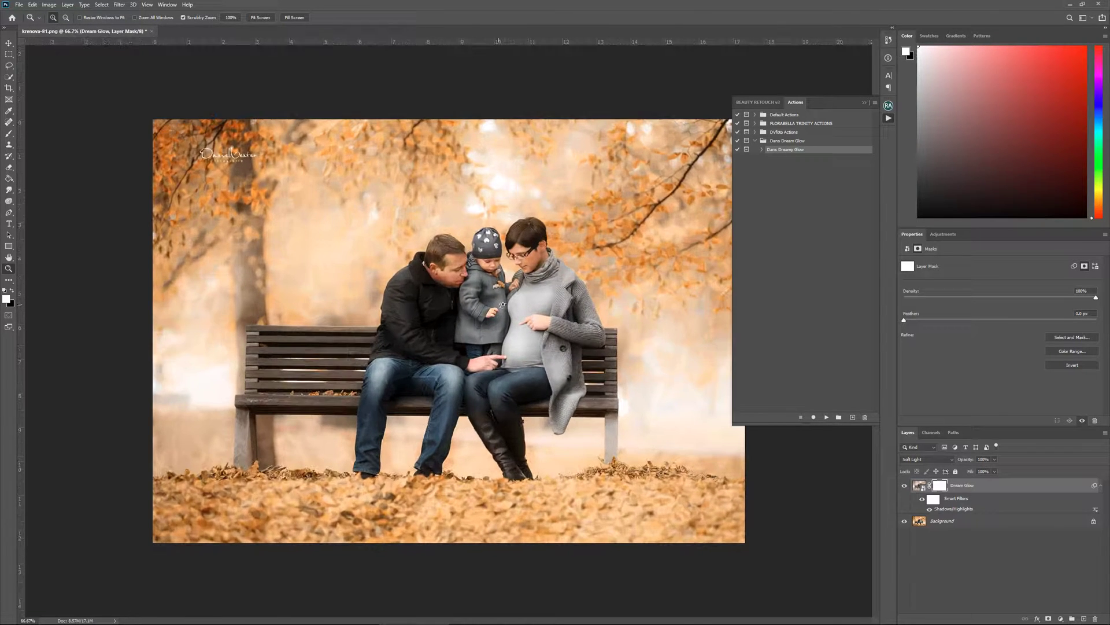
click(905, 486)
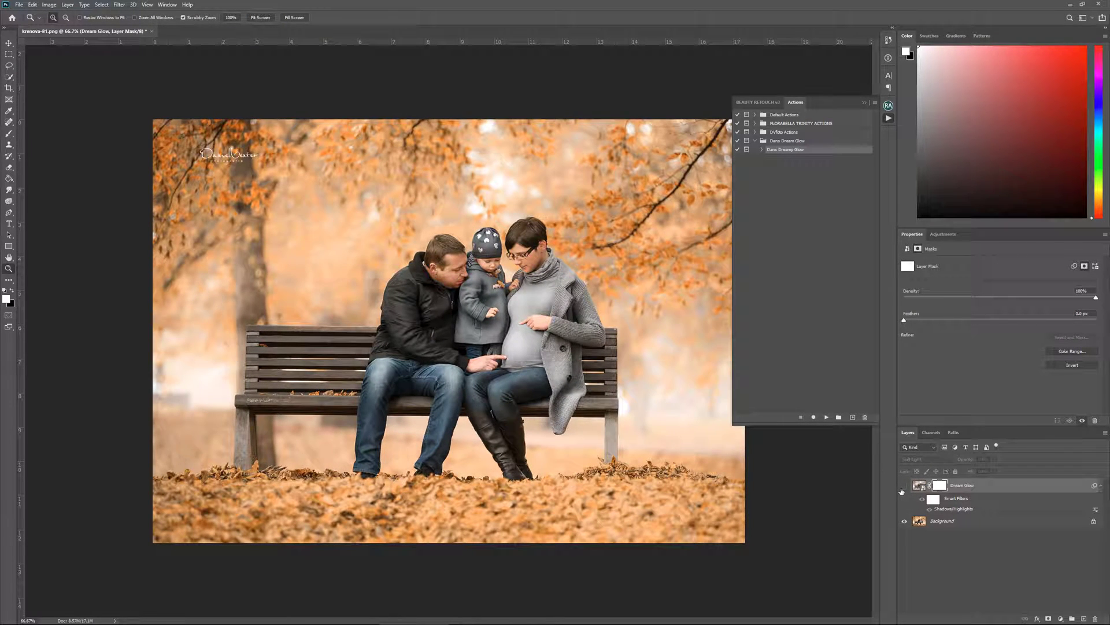
click(904, 486)
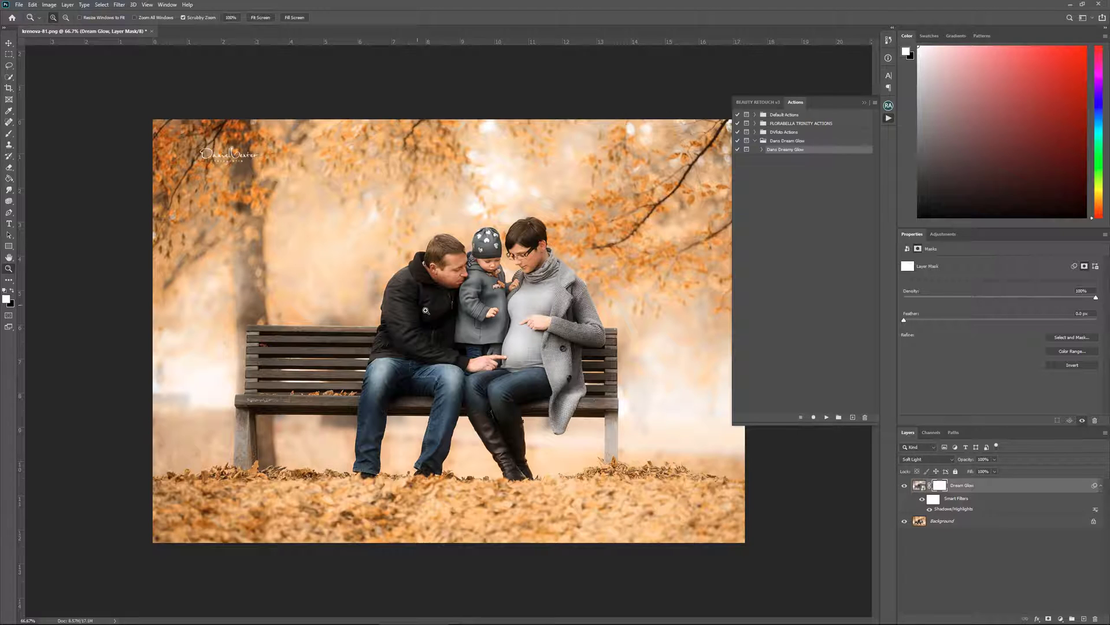
drag(441, 308, 457, 306)
key(ctrl+minus)
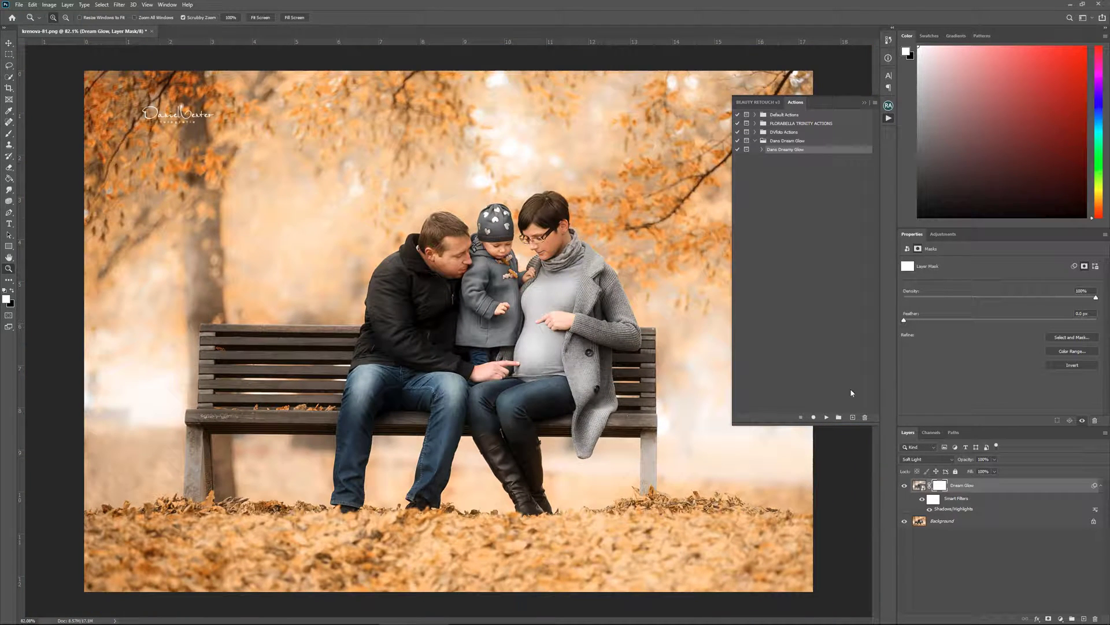
drag(965, 464, 953, 464)
Step: Raise the Shadows/Highlights smart filter's Shadows Amount to 93%
double_click(960, 509)
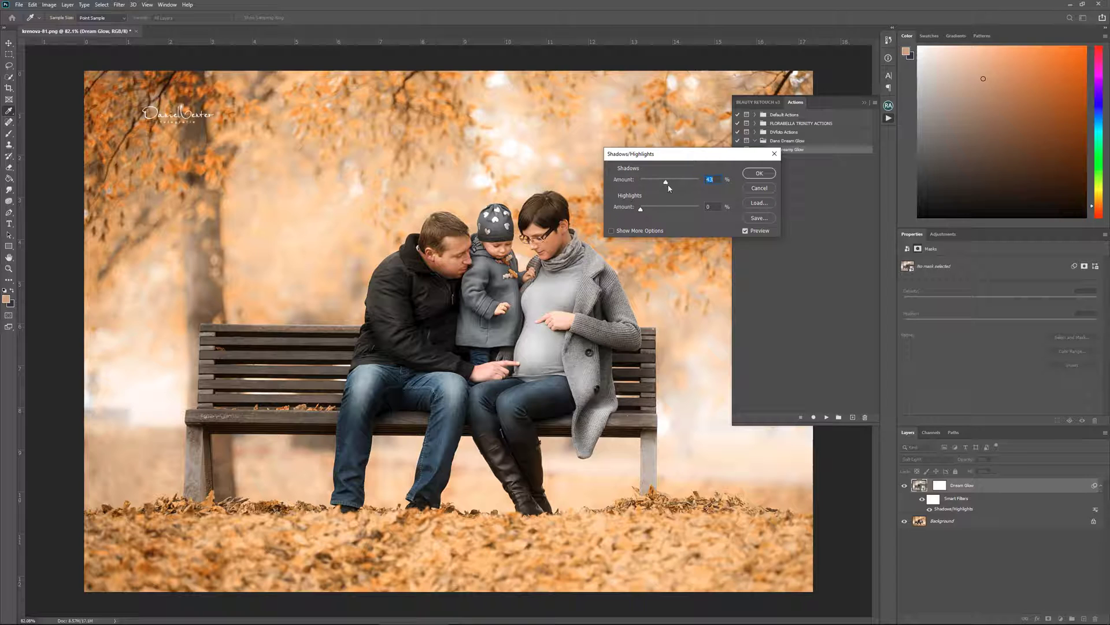
key(Down)
key(Down)
mouse_move(686, 184)
mouse_down()
mouse_move(709, 184)
mouse_move(683, 188)
mouse_up()
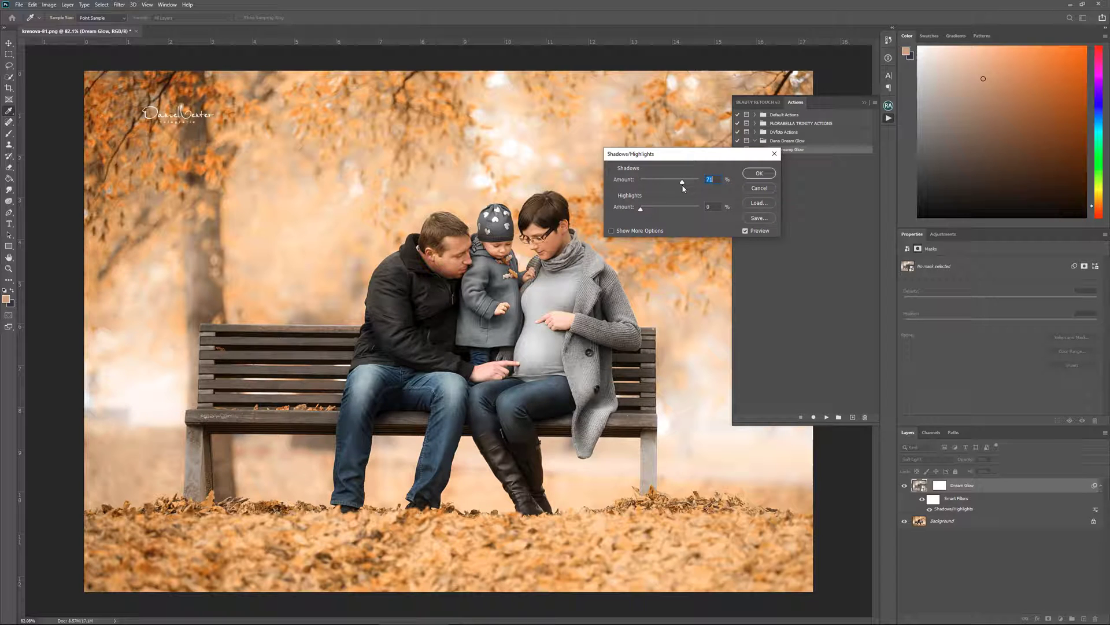
click(760, 173)
Step: Compare the glow before and after, then close krenova-81.png without saving
click(905, 486)
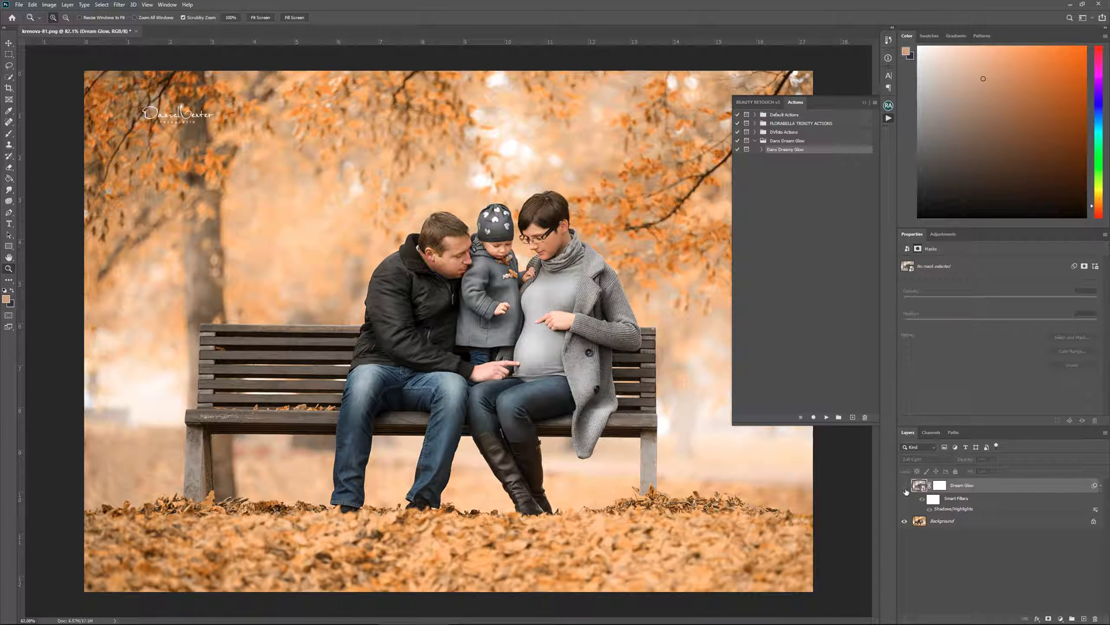
click(905, 487)
click(904, 489)
click(904, 490)
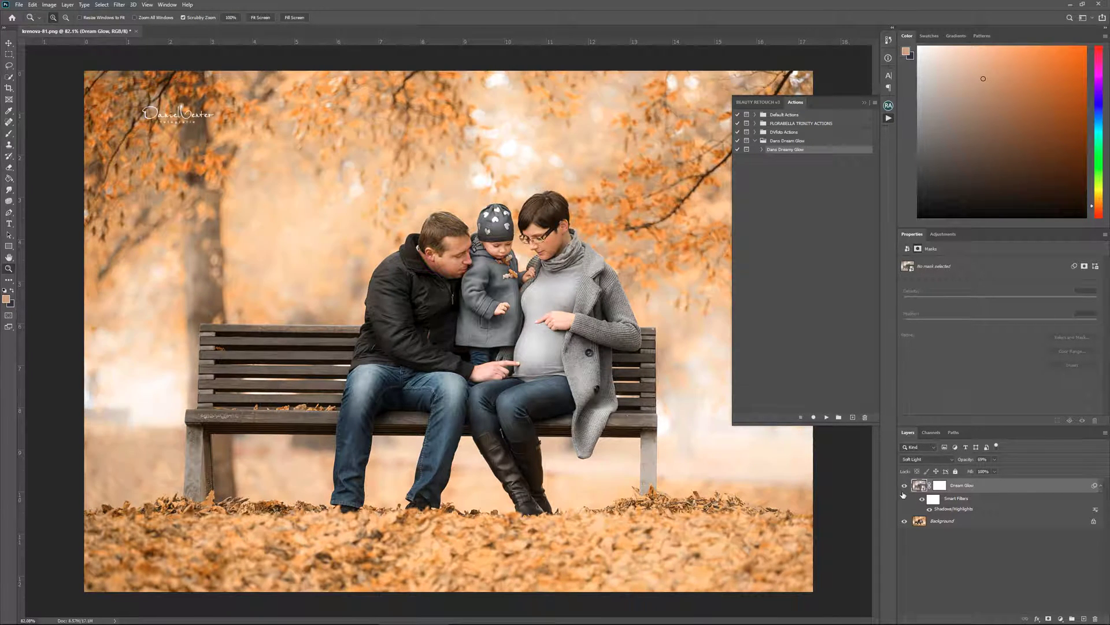
click(903, 488)
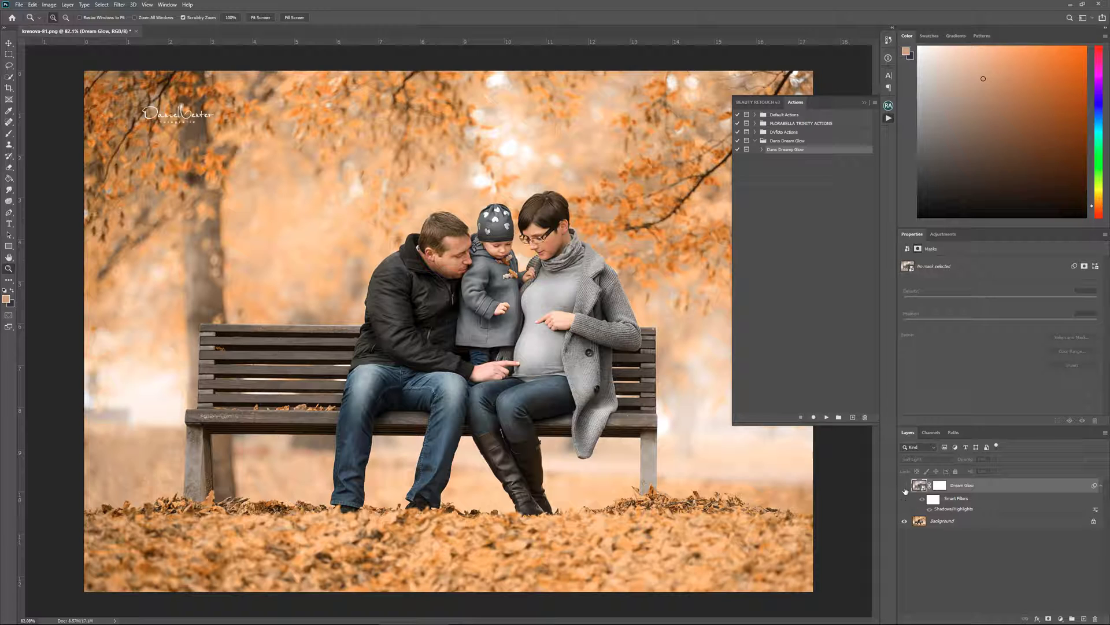
click(905, 489)
click(905, 489)
click(904, 490)
click(901, 491)
click(903, 489)
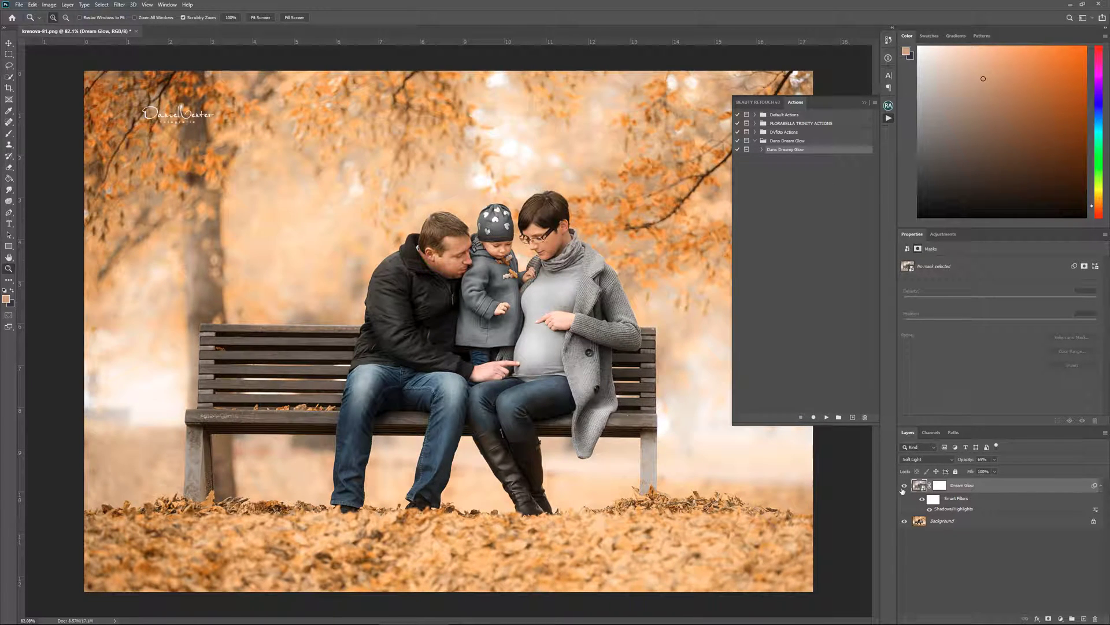
click(136, 32)
click(531, 161)
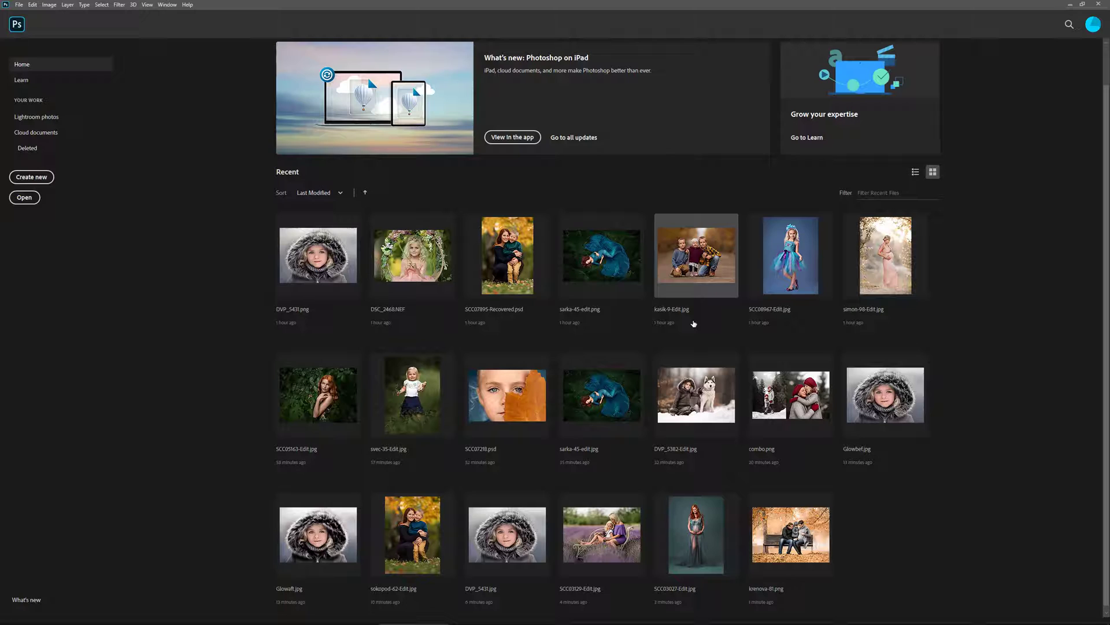
Step: Open simon-98-Edit.jpg and run Dans Dreamy Glow, stopping at the masking message
click(871, 265)
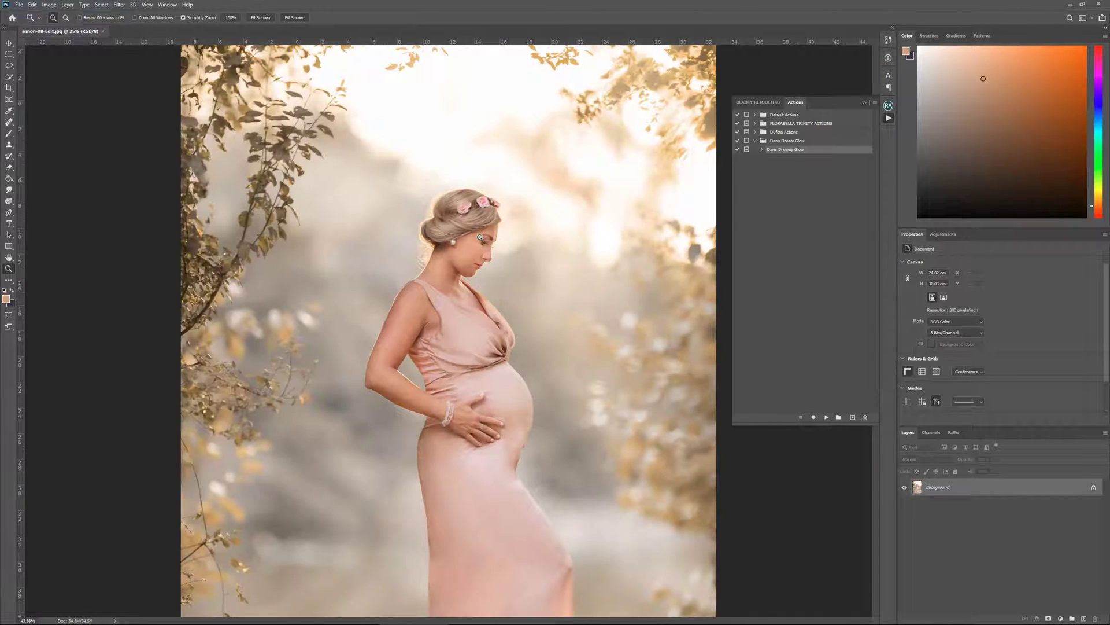
drag(463, 239, 575, 249)
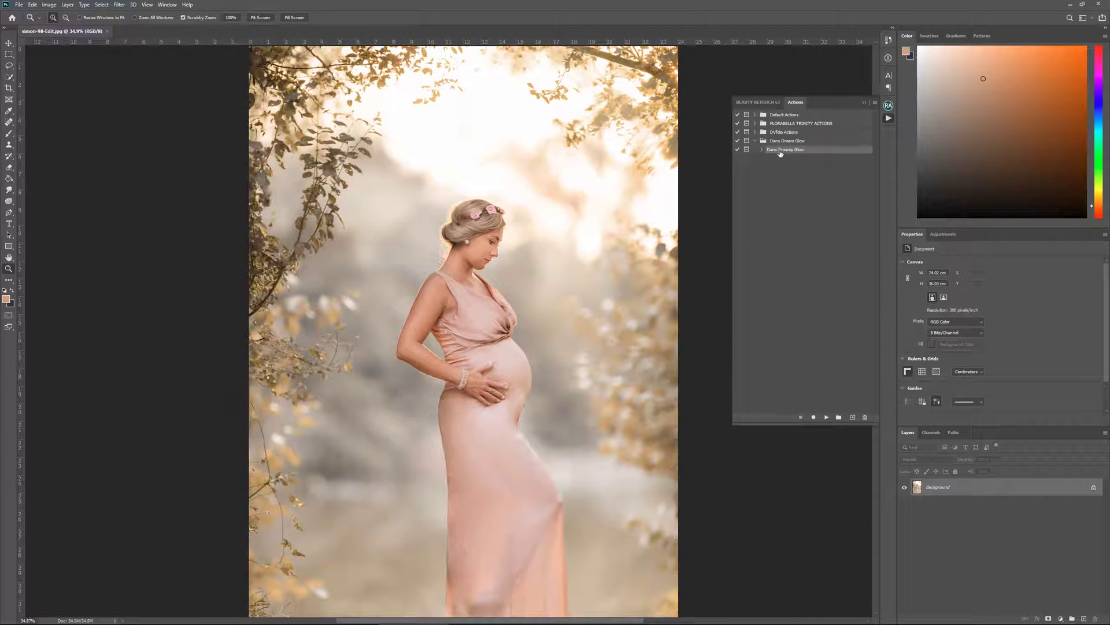
click(827, 417)
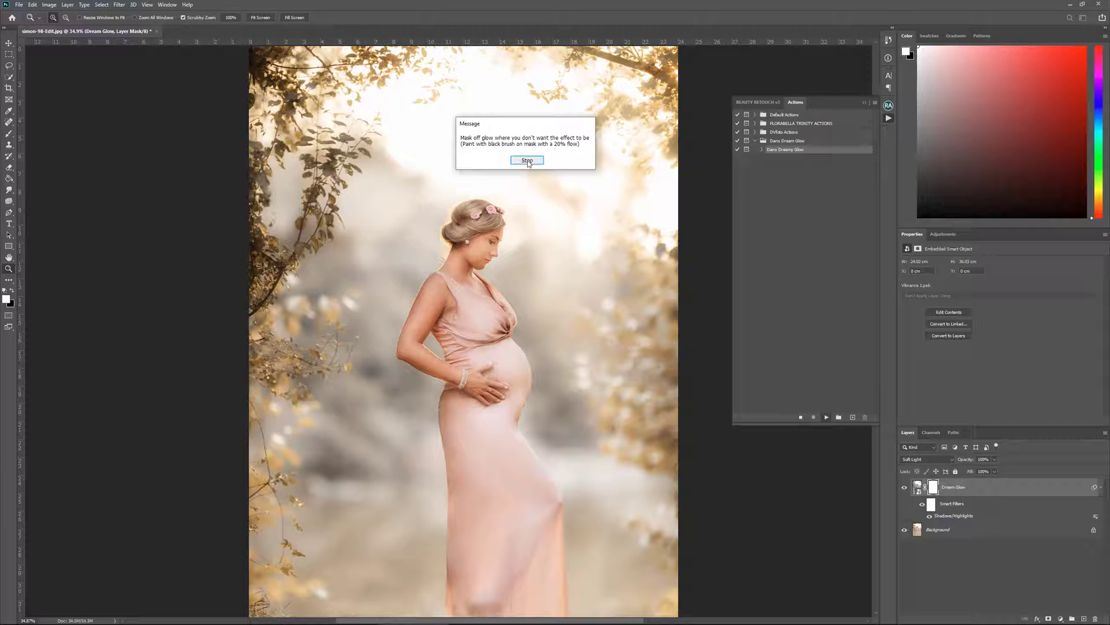
click(525, 161)
Step: Zoom the photo to about 25% and try a lower Dream Glow layer opacity
drag(524, 264, 510, 282)
click(454, 333)
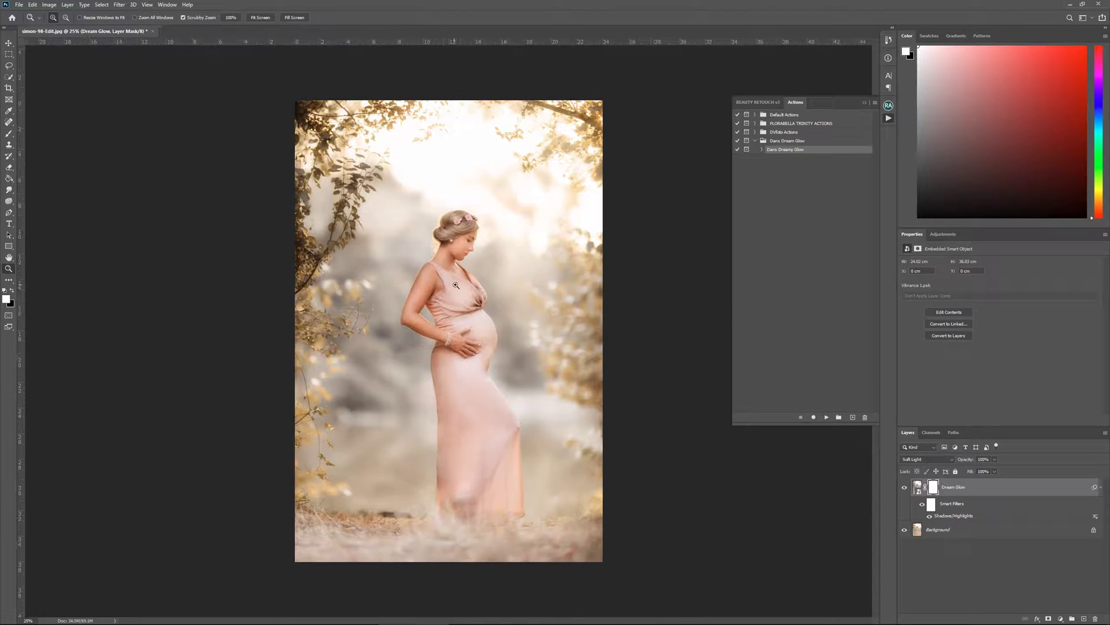
alt+click(445, 324)
click(433, 307)
click(441, 285)
alt+click(444, 289)
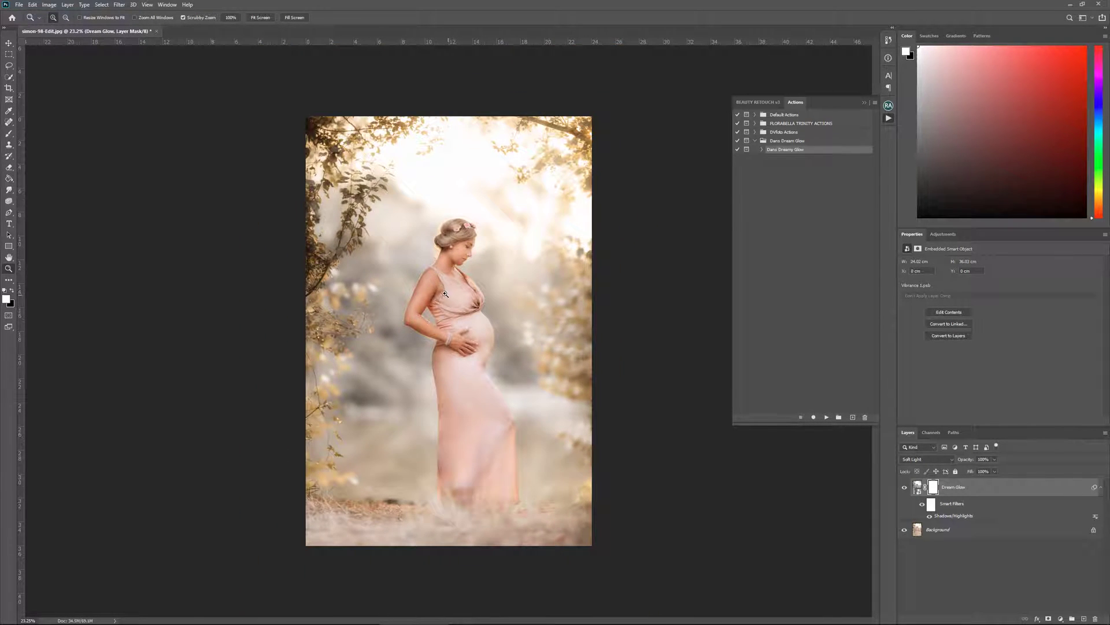
click(445, 289)
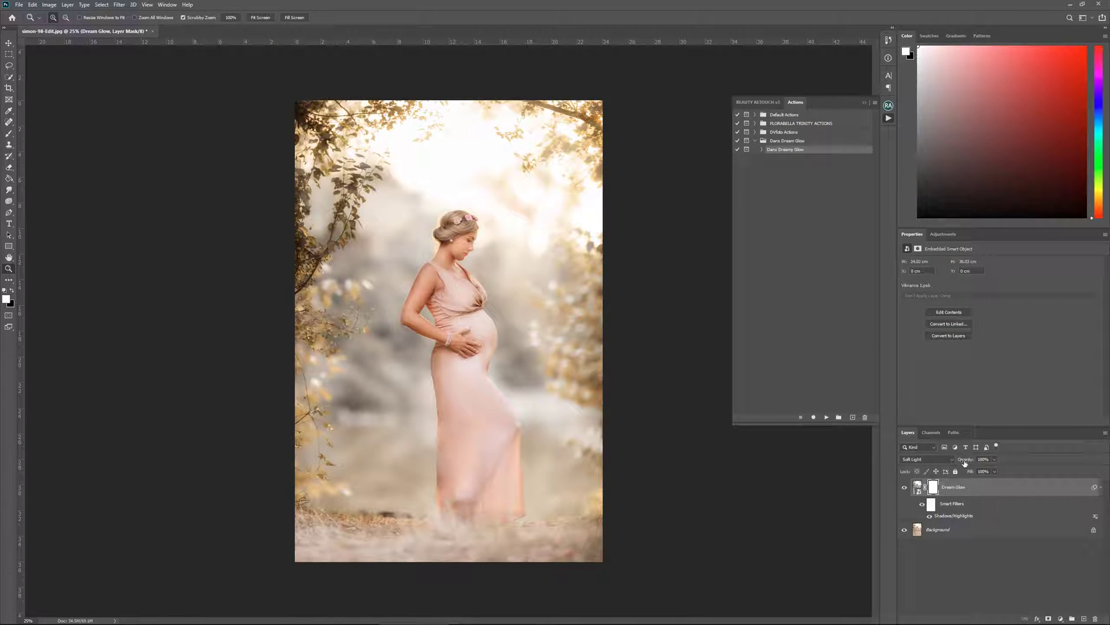
drag(965, 463, 1030, 476)
Step: Target the Dream Glow mask with a black Brush at size 400 and 18% flow
click(933, 487)
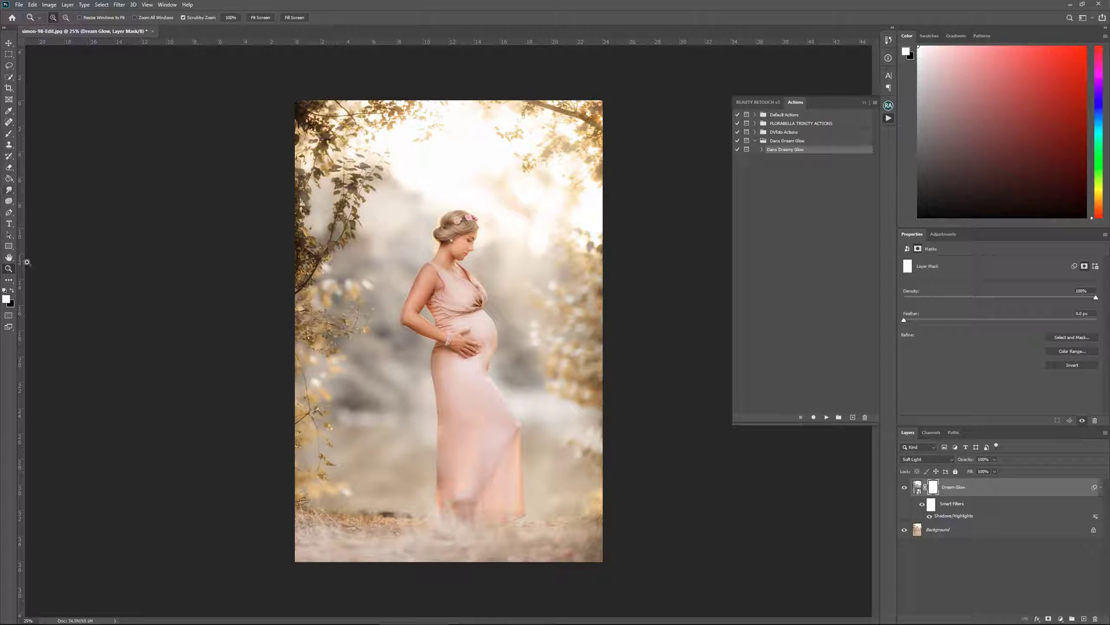
click(12, 291)
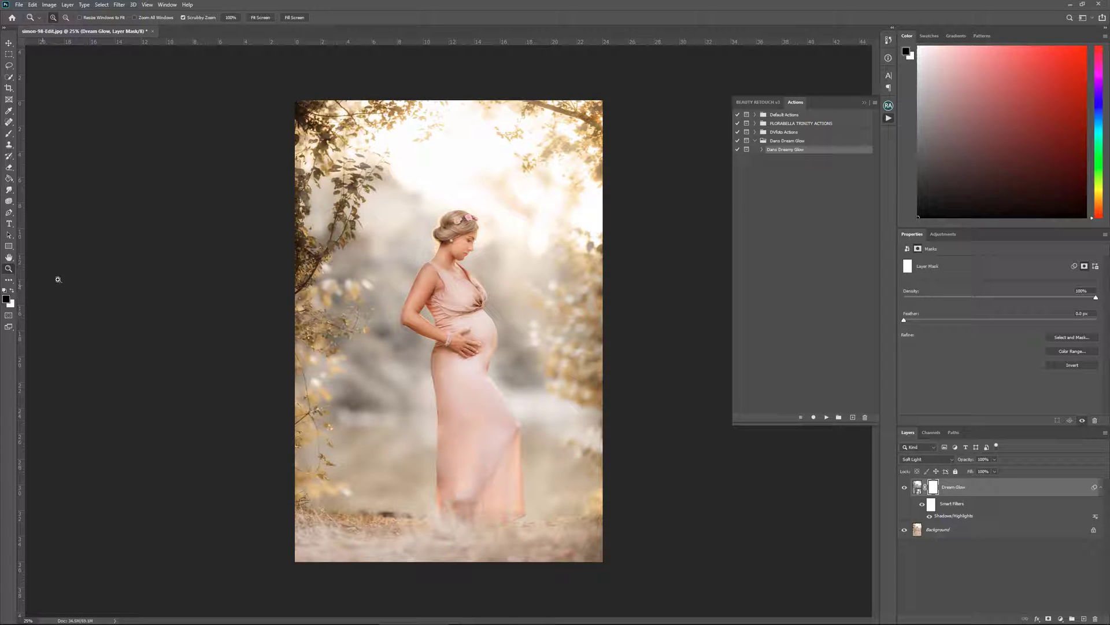
click(9, 133)
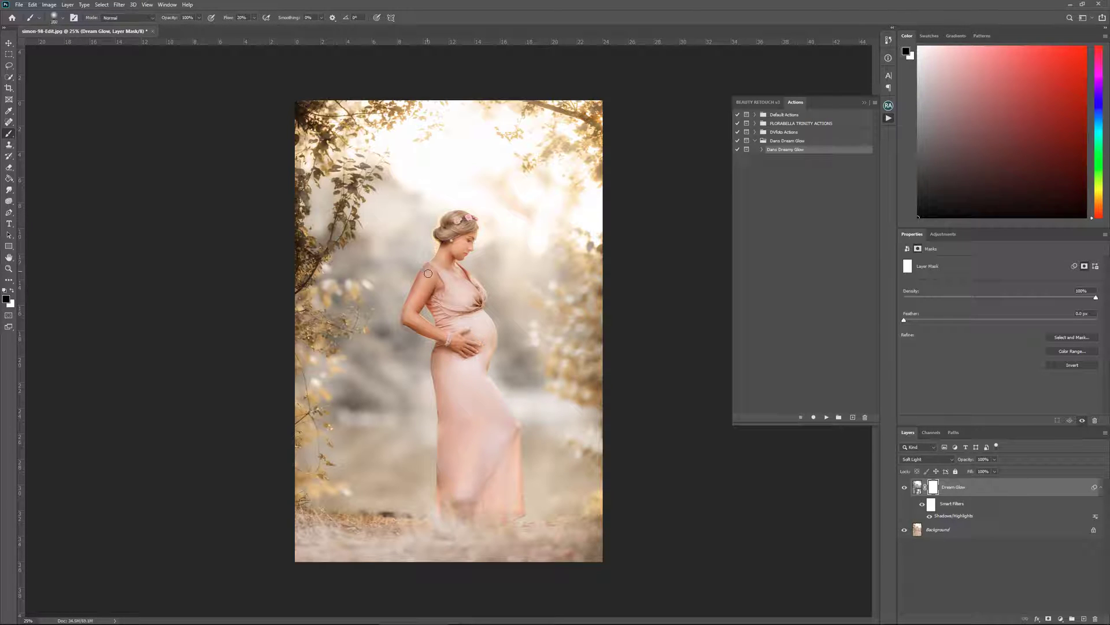
key(bracketright)
key(bracketright)
key(bracketright)
key(bracketright)
key(bracketright)
key(bracketright)
key(bracketright)
key(bracketright)
drag(230, 19, 225, 31)
Step: Paint the glow off her neck, chest, arm, hair and face, then compare glow on/off
mouse_move(441, 262)
mouse_down()
mouse_move(428, 324)
mouse_move(414, 314)
mouse_move(440, 264)
mouse_move(466, 347)
mouse_up()
mouse_move(445, 243)
mouse_down()
mouse_move(460, 298)
mouse_move(456, 233)
mouse_up()
click(905, 489)
click(906, 490)
Step: Close simon-98-Edit.jpg without saving and open DVP_5431.png from recent files
click(153, 31)
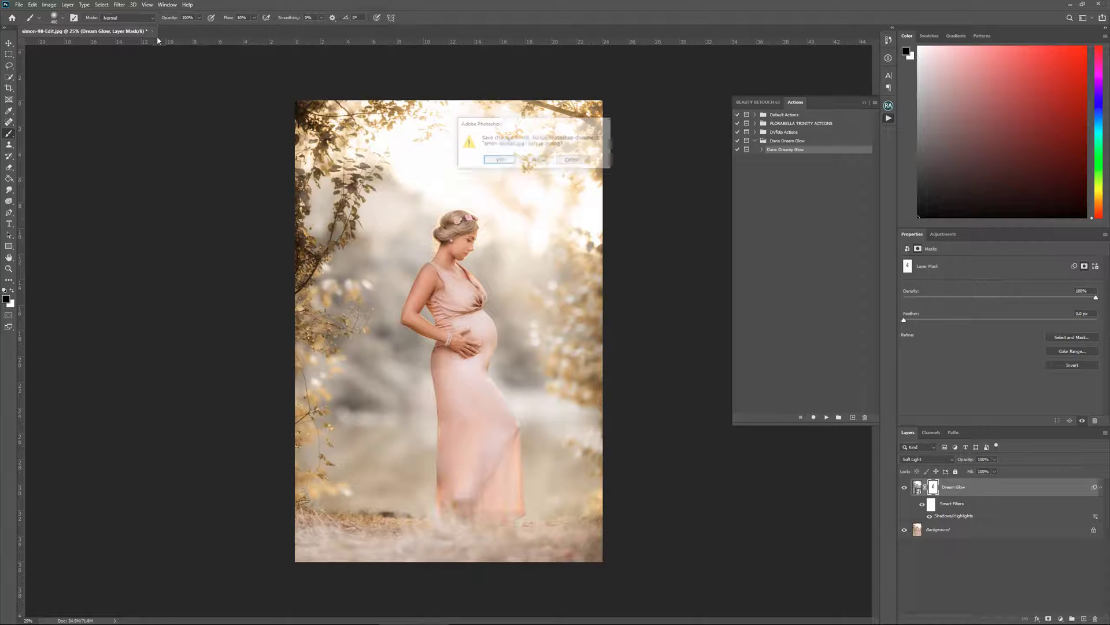
click(535, 160)
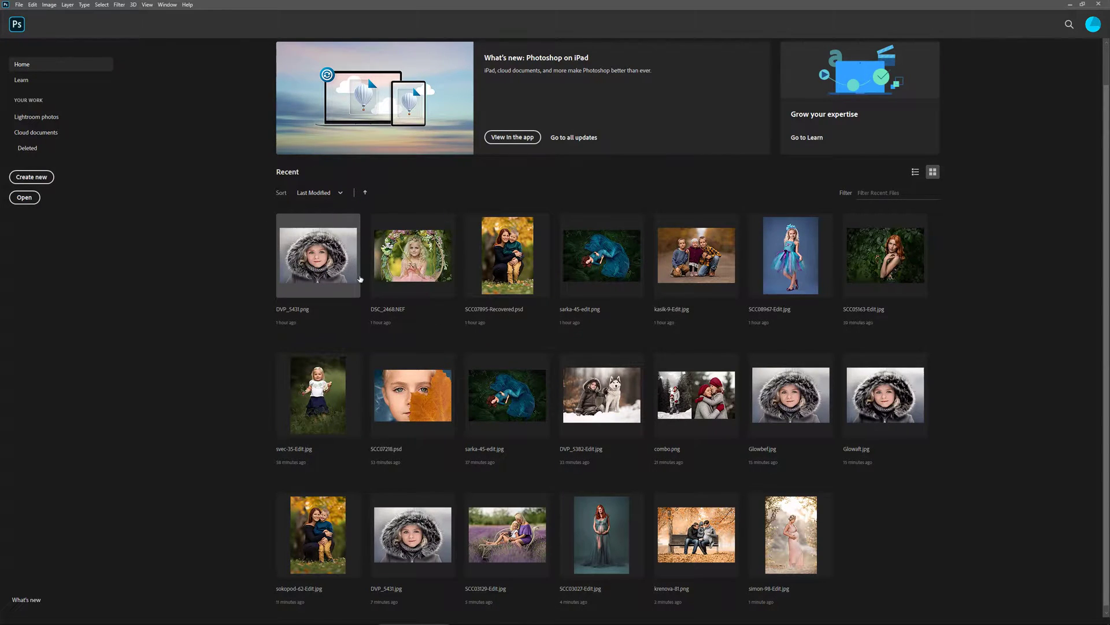
click(342, 237)
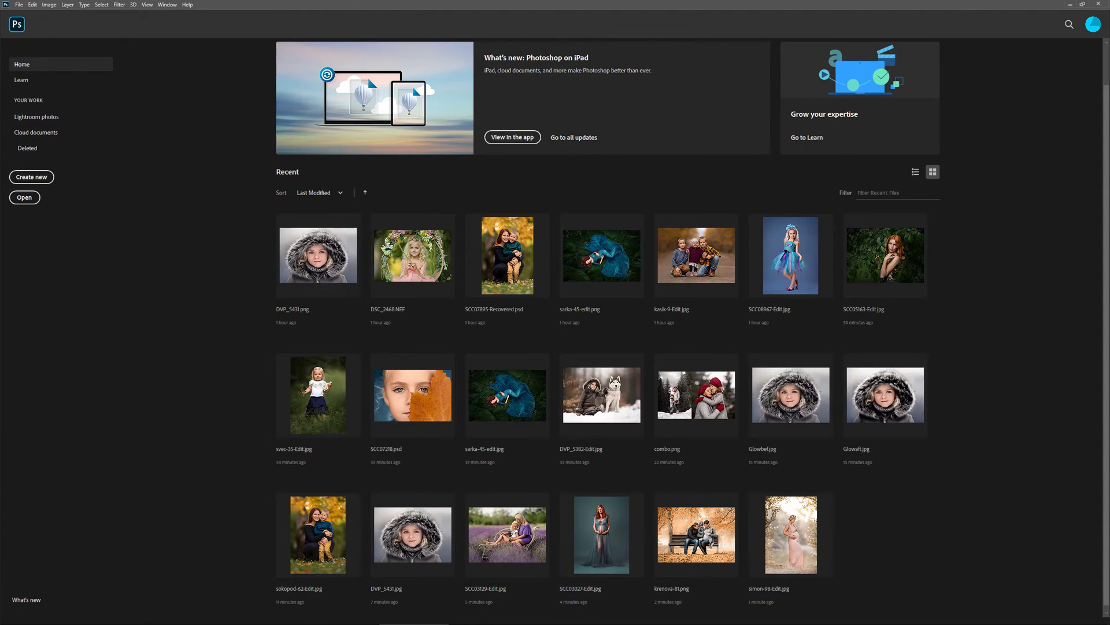